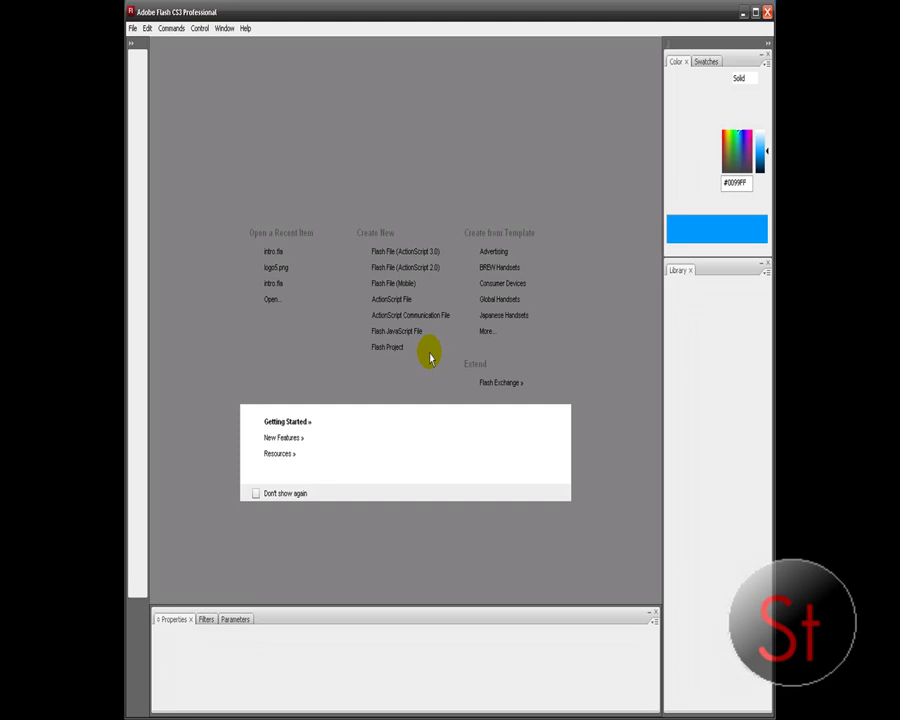
# Step: Create a new Flash File (ActionScript 3.0) document and select frame 1 of Layer 1
pyautogui.click(430, 356)
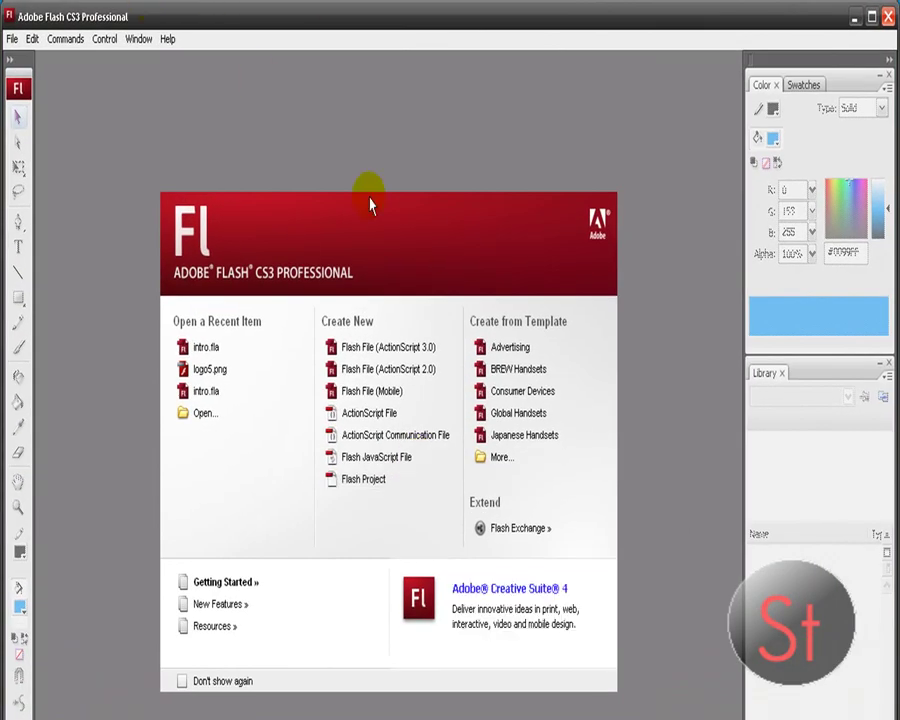
pyautogui.click(410, 348)
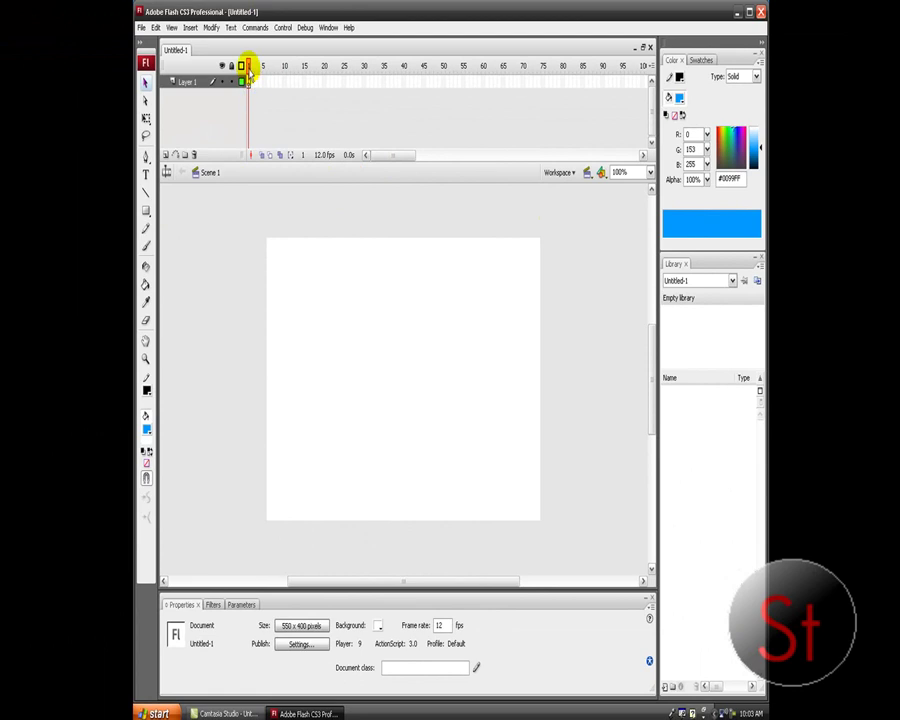
pyautogui.click(249, 66)
pyautogui.click(326, 82)
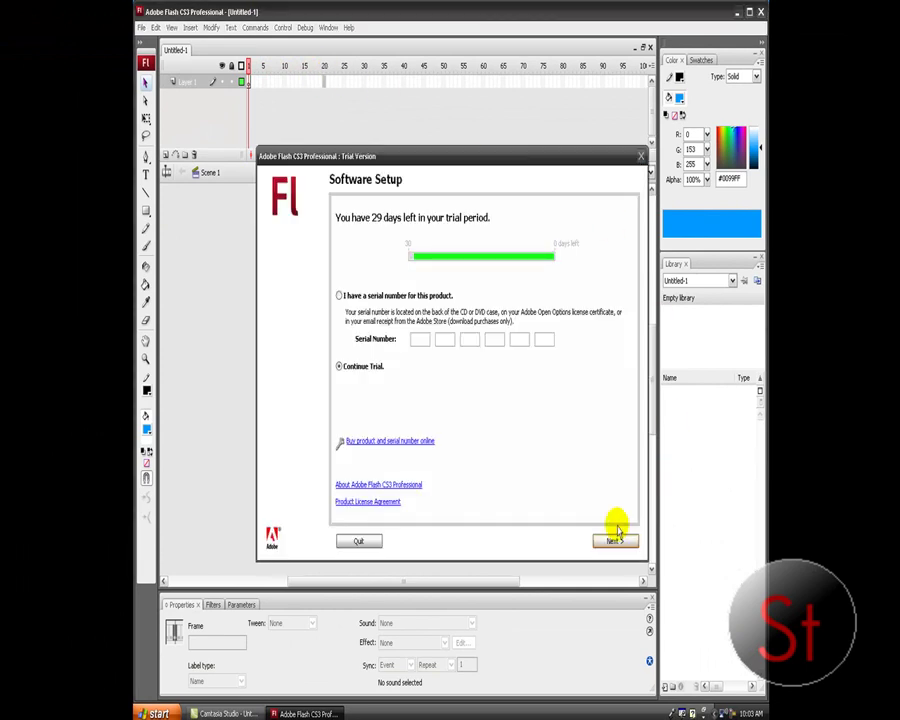
# Step: Continue the trial and insert a keyframe at frame 20, returning the playhead to frame 1
pyautogui.click(615, 541)
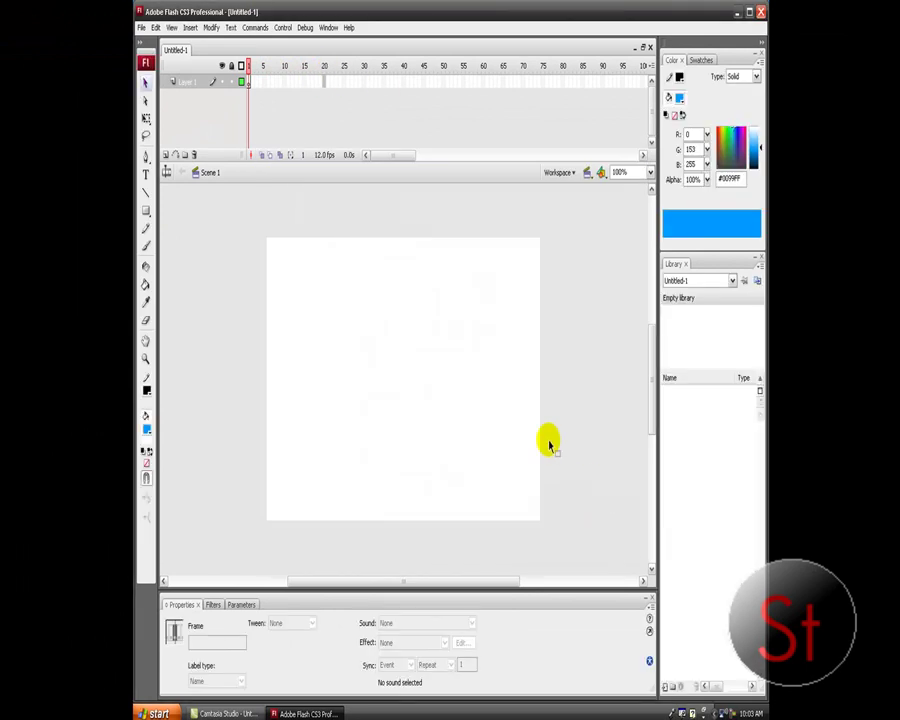
pyautogui.rightClick(324, 82)
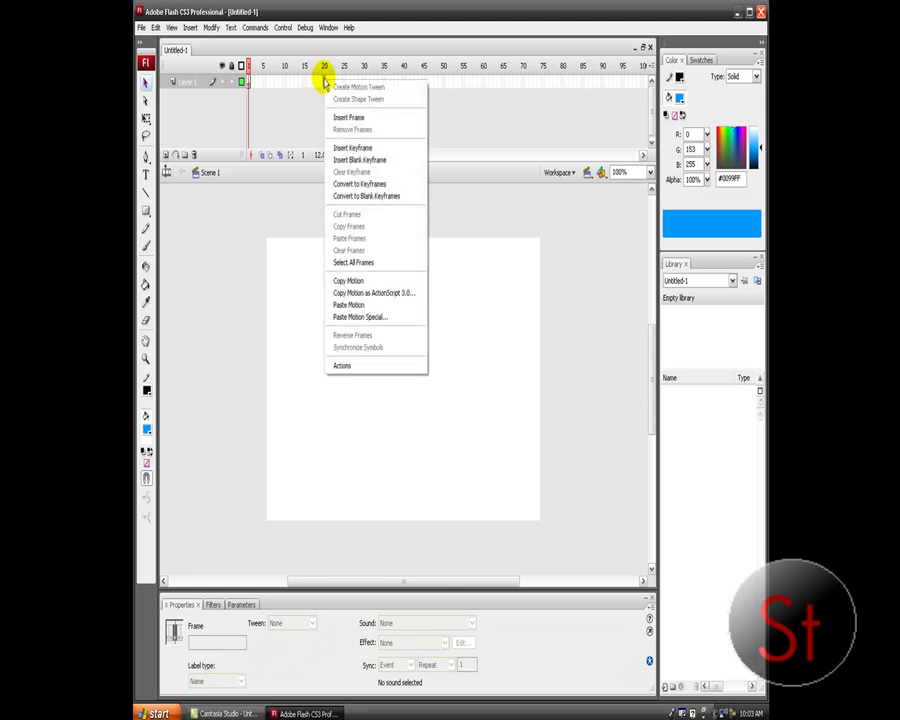
pyautogui.click(372, 147)
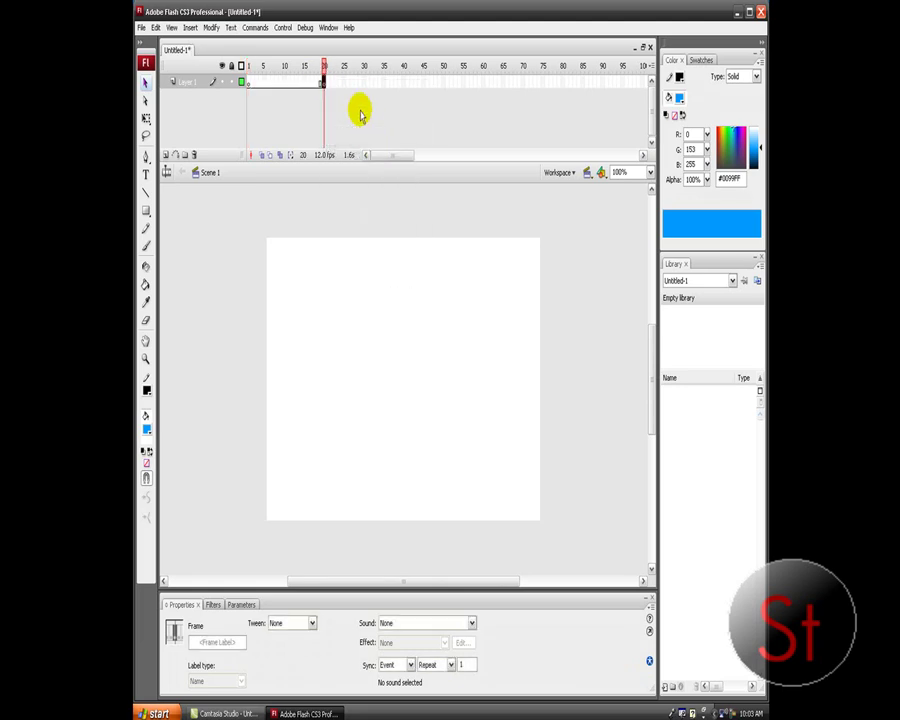
pyautogui.moveTo(324, 70)
pyautogui.mouseDown()
pyautogui.moveTo(253, 66)
pyautogui.moveTo(321, 80)
pyautogui.moveTo(287, 83)
pyautogui.moveTo(264, 68)
pyautogui.moveTo(324, 68)
pyautogui.mouseUp()
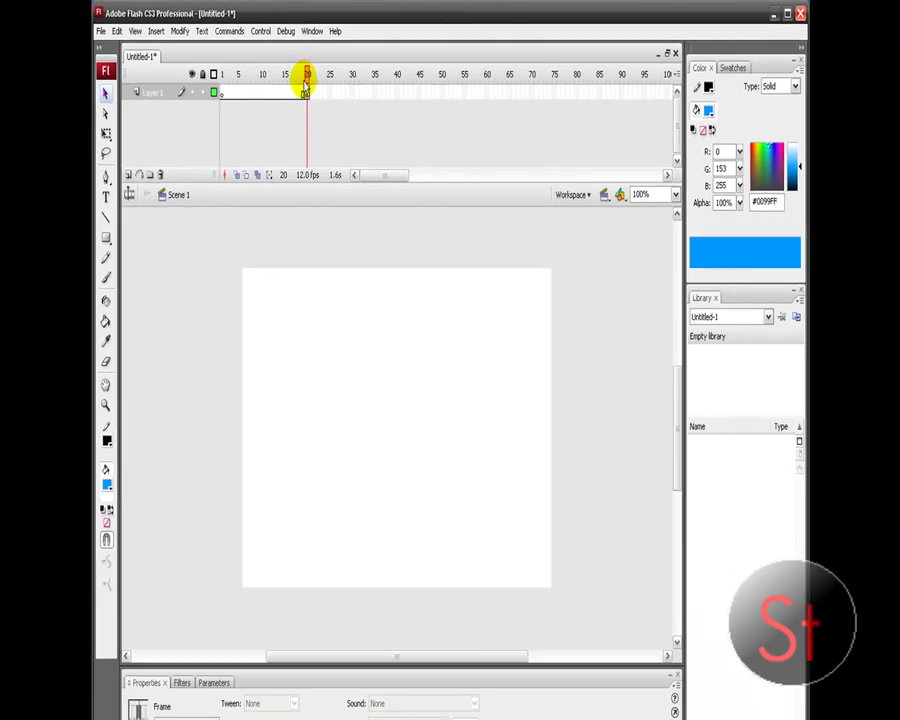
pyautogui.moveTo(305, 85); pyautogui.dragTo(206, 77)
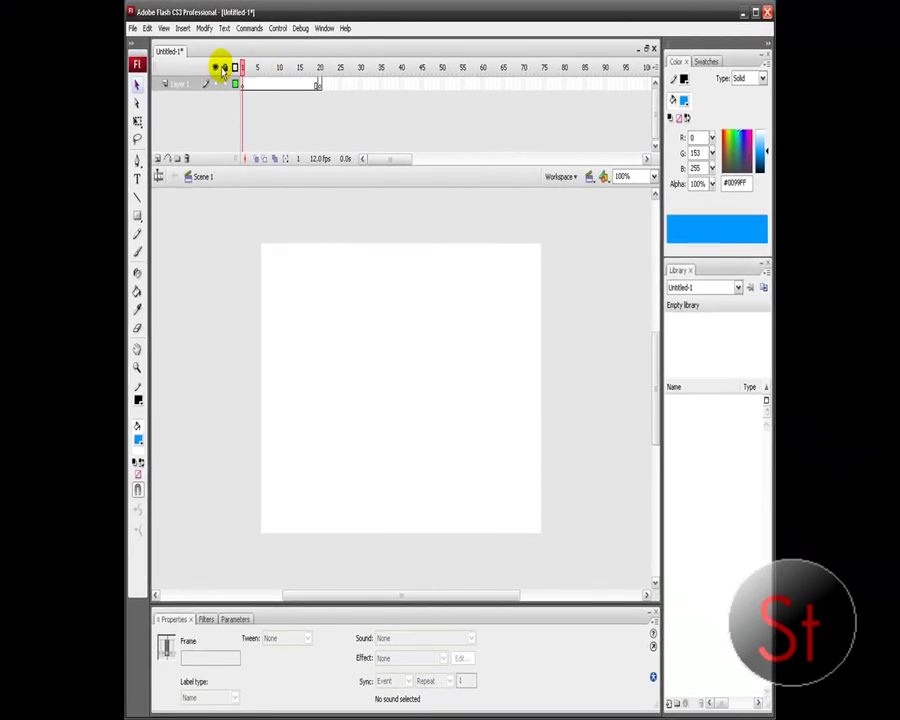
# Step: Paint a blue blob with the Brush tool in the stage's upper left
pyautogui.click(137, 218)
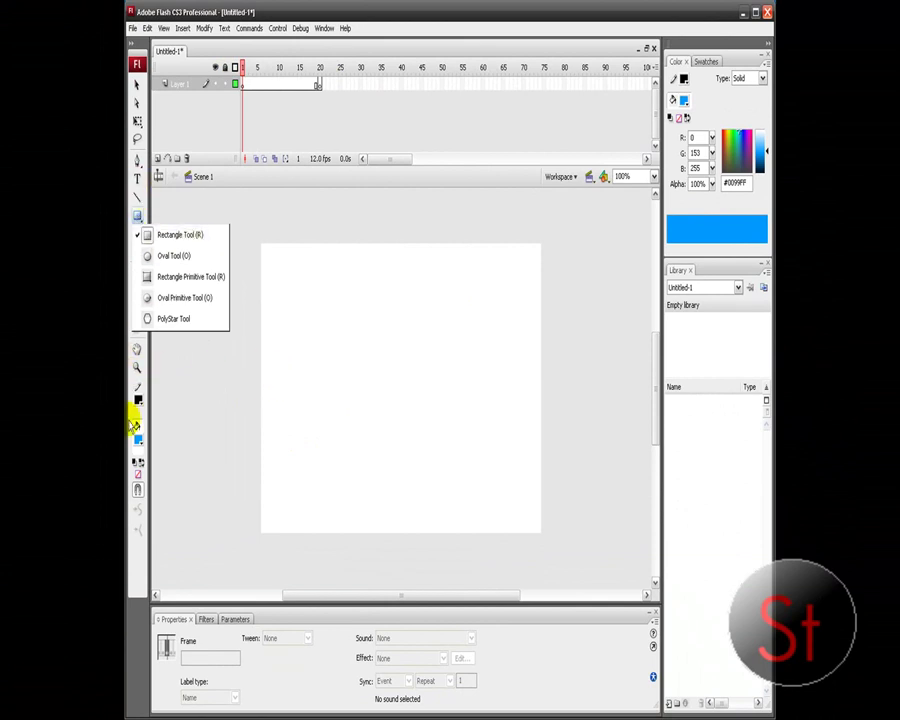
pyautogui.press('r')
pyautogui.click(138, 254)
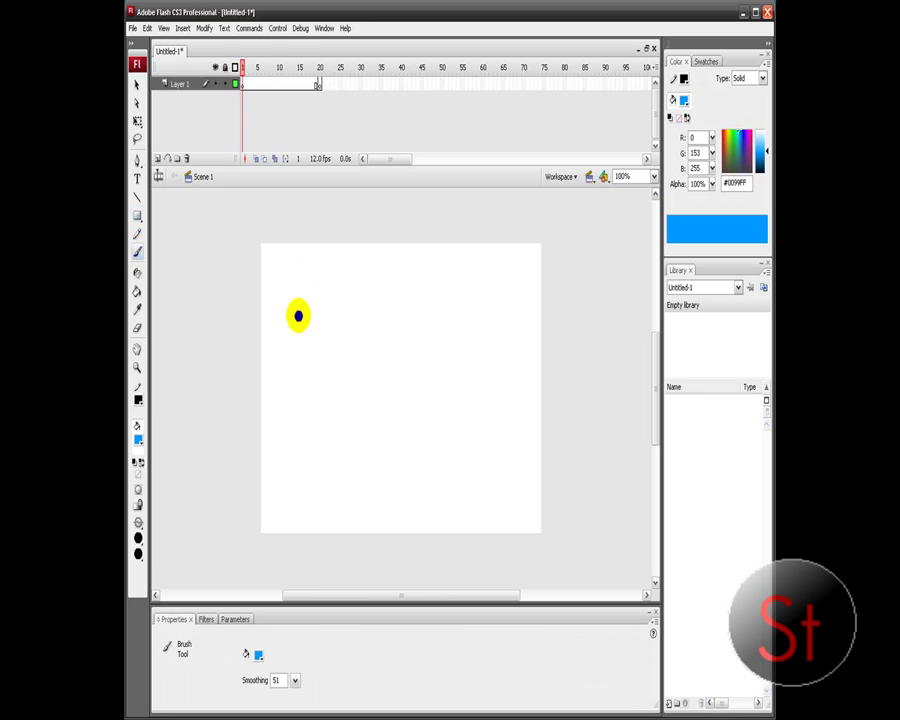
pyautogui.moveTo(311, 300)
pyautogui.mouseDown()
pyautogui.moveTo(283, 290)
pyautogui.moveTo(291, 290)
pyautogui.mouseUp()
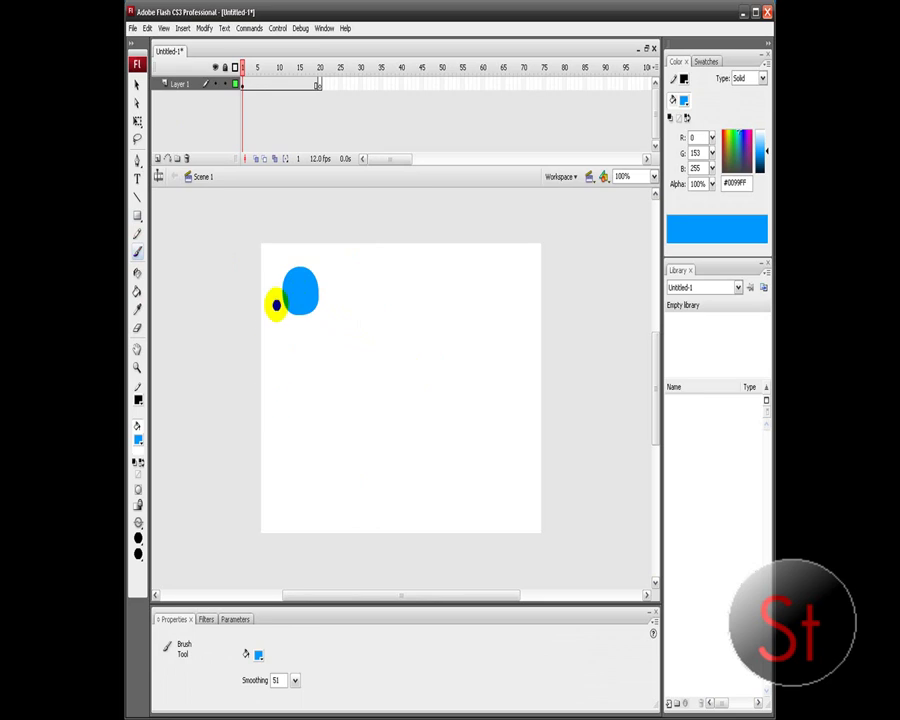
pyautogui.rightClick(257, 85)
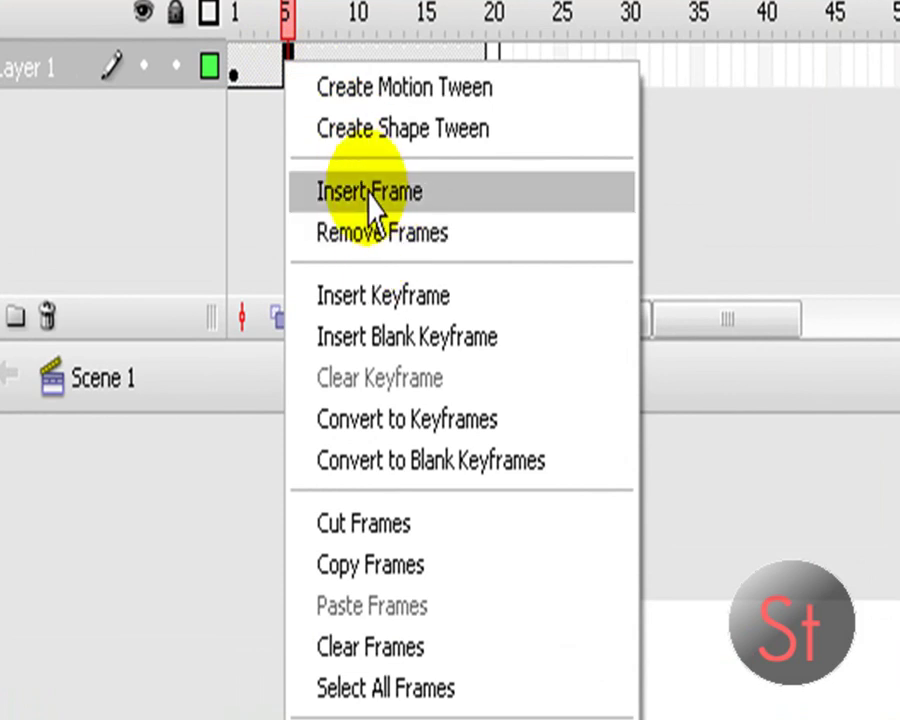
# Step: Insert keyframes at frames 5, 10 and 15, then scrub the playhead to frame 5
pyautogui.click(326, 298)
pyautogui.rightClick(362, 68)
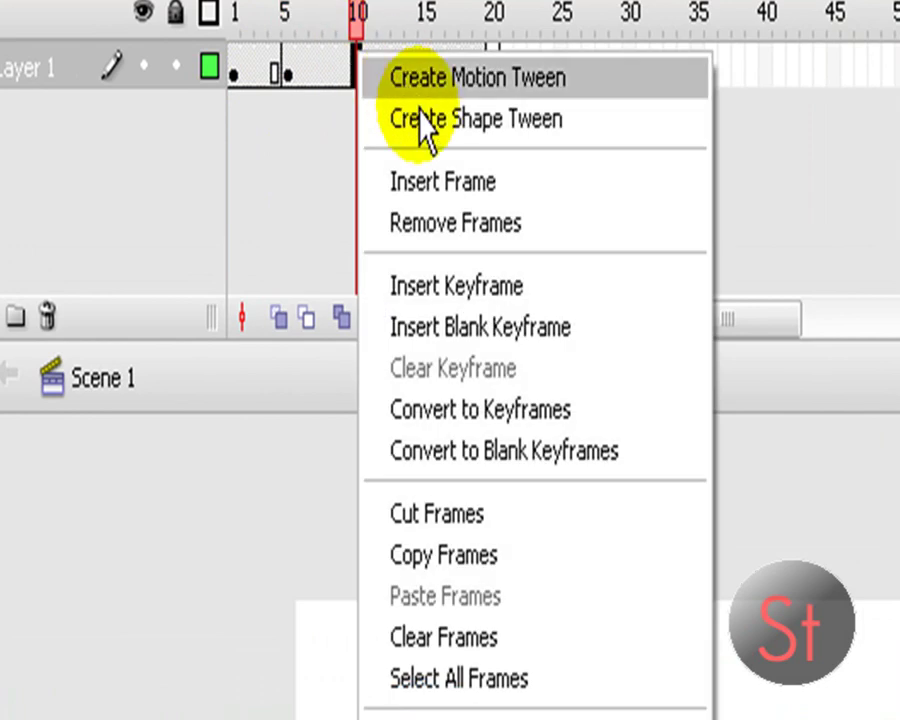
pyautogui.click(426, 184)
pyautogui.rightClick(358, 80)
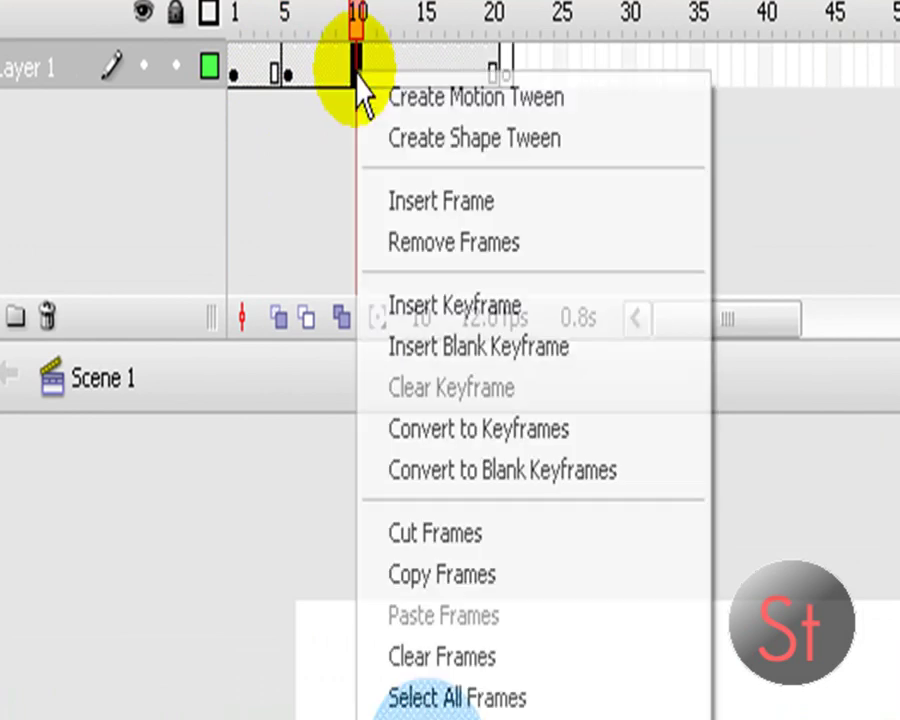
pyautogui.click(430, 305)
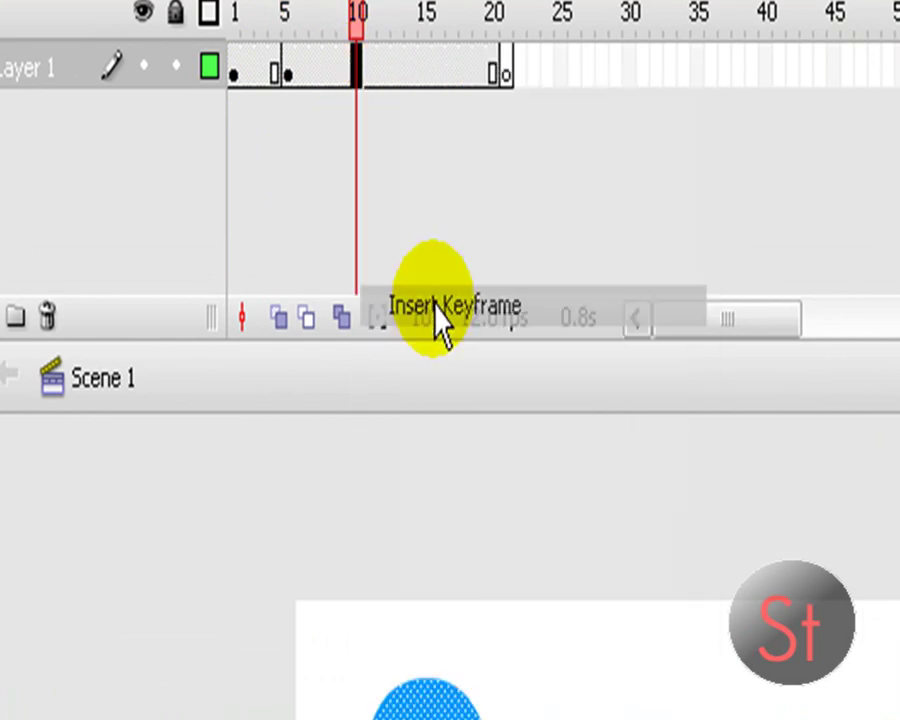
pyautogui.rightClick(427, 56)
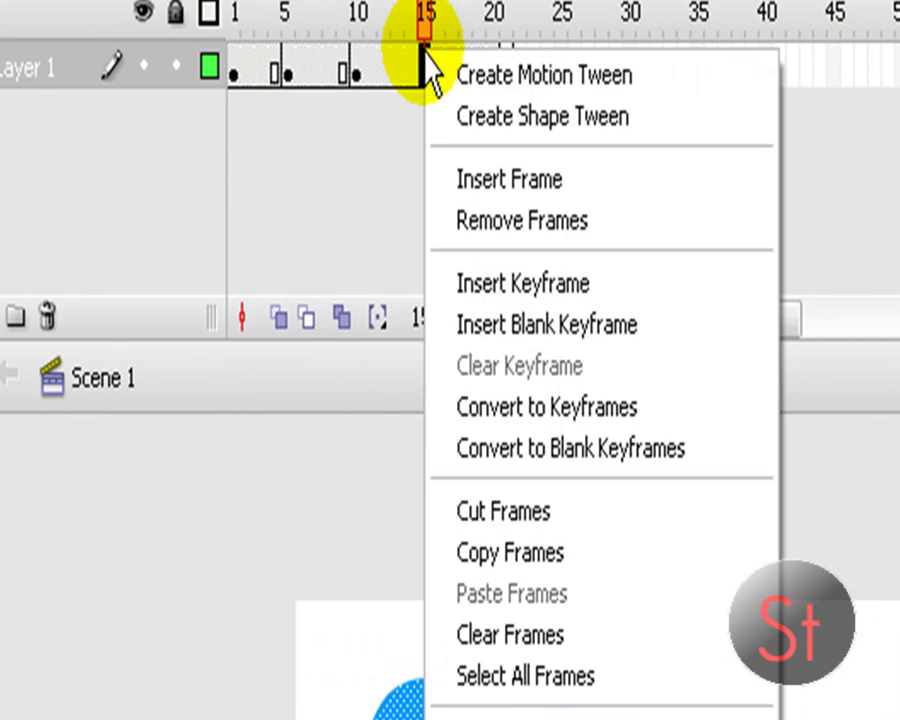
pyautogui.click(510, 284)
pyautogui.moveTo(434, 18); pyautogui.dragTo(504, 84)
pyautogui.moveTo(258, 70)
pyautogui.mouseDown()
pyautogui.moveTo(150, 78)
pyautogui.moveTo(288, 84)
pyautogui.moveTo(243, 77)
pyautogui.mouseUp()
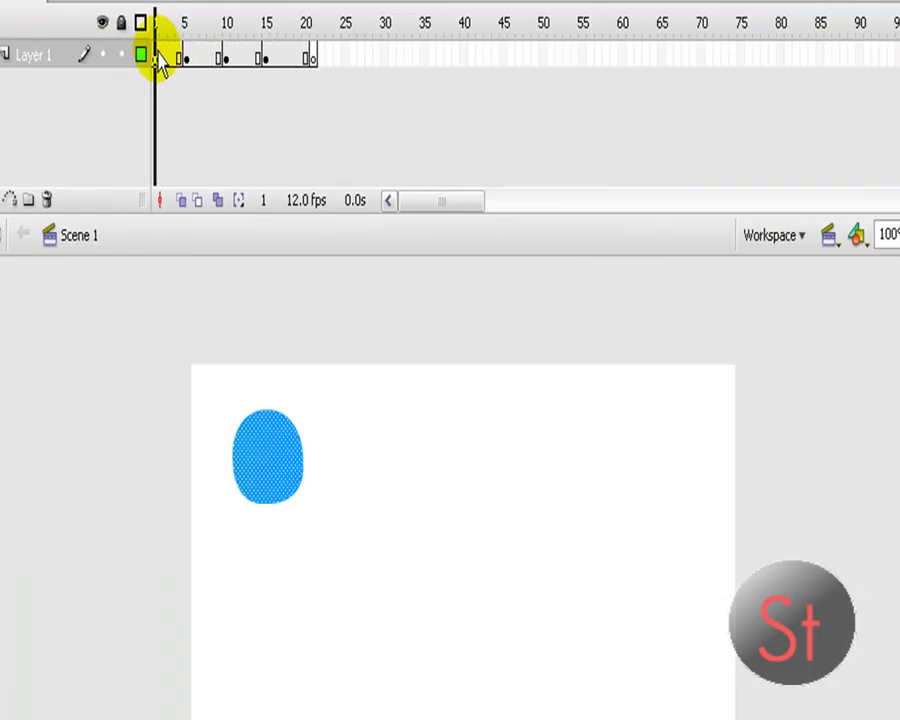
pyautogui.moveTo(157, 52); pyautogui.dragTo(182, 55)
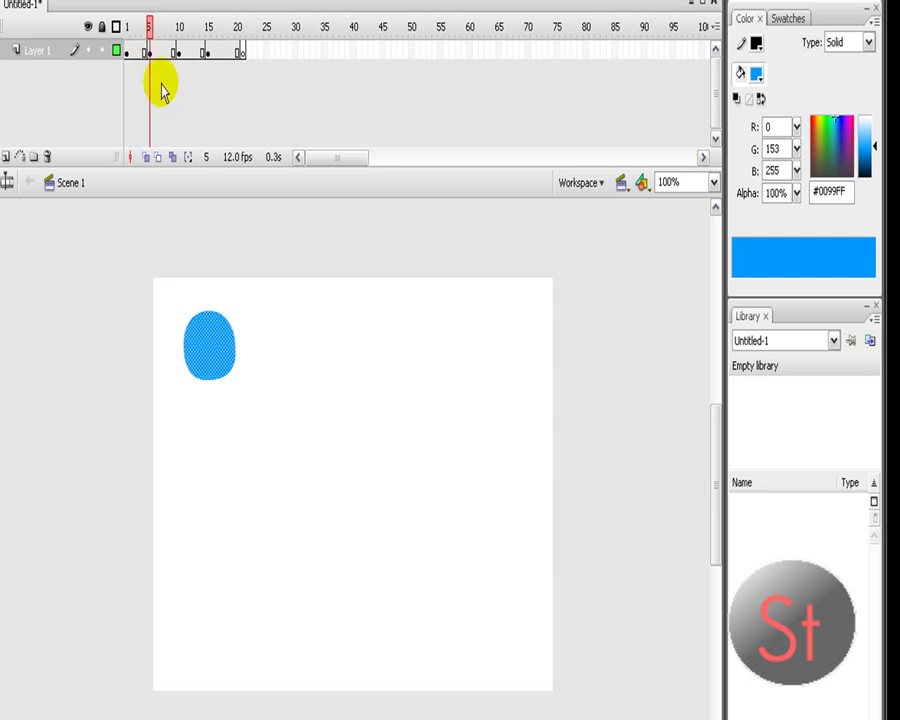
# Step: Cut frame 5's blob and brush a new blue blob lower on the stage's left
pyautogui.rightClick(198, 350)
pyautogui.click(225, 354)
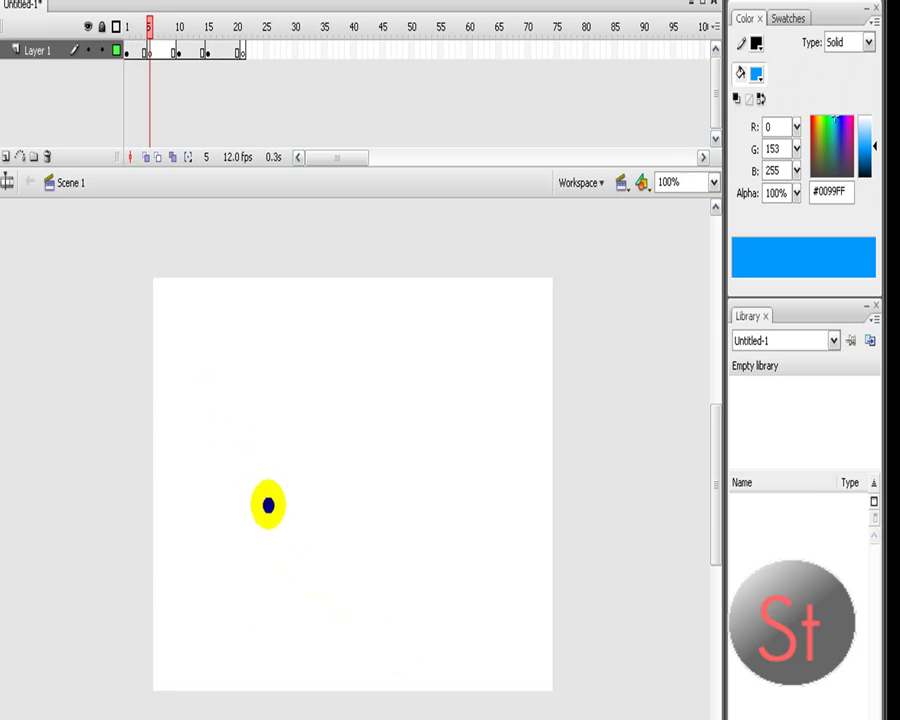
pyautogui.moveTo(267, 516)
pyautogui.mouseDown()
pyautogui.moveTo(272, 509)
pyautogui.moveTo(284, 540)
pyautogui.mouseUp()
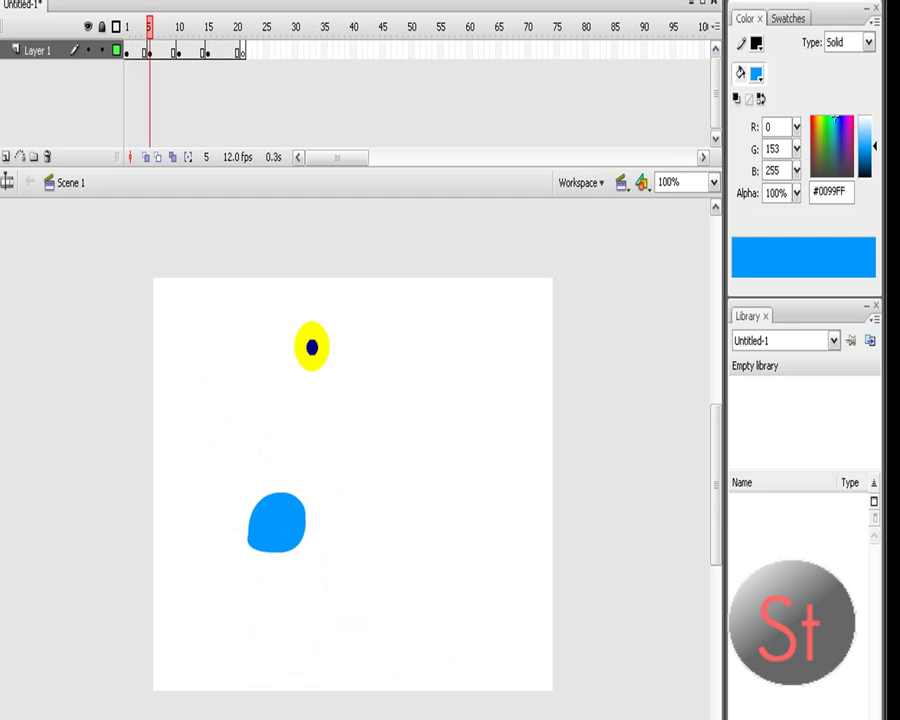
pyautogui.moveTo(150, 28); pyautogui.dragTo(180, 28)
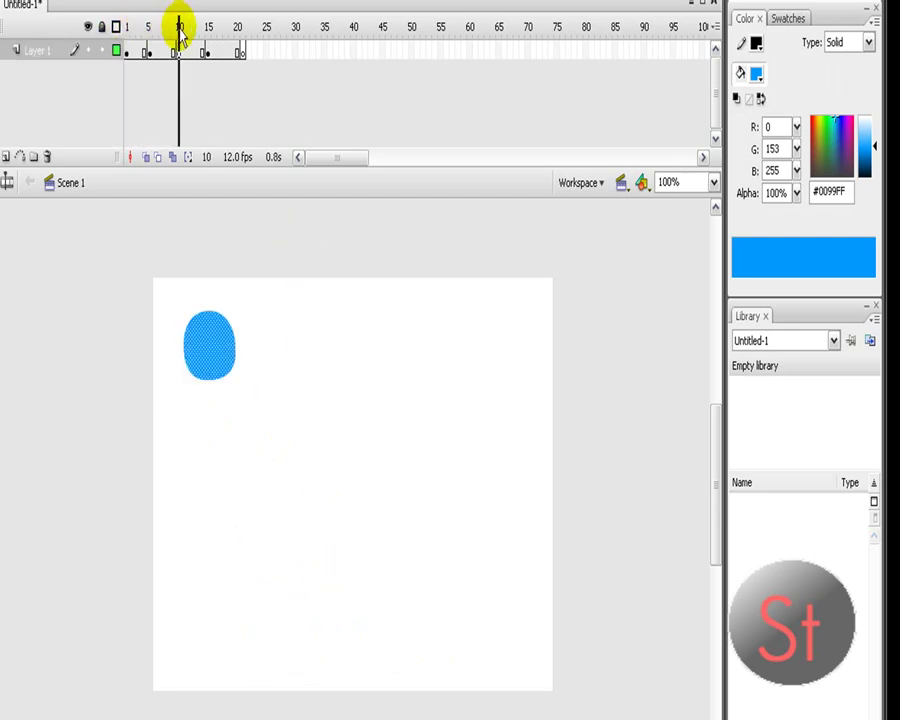
# Step: Cut frame 10's blob and brush a new blue blob near the stage's bottom centre
pyautogui.rightClick(207, 352)
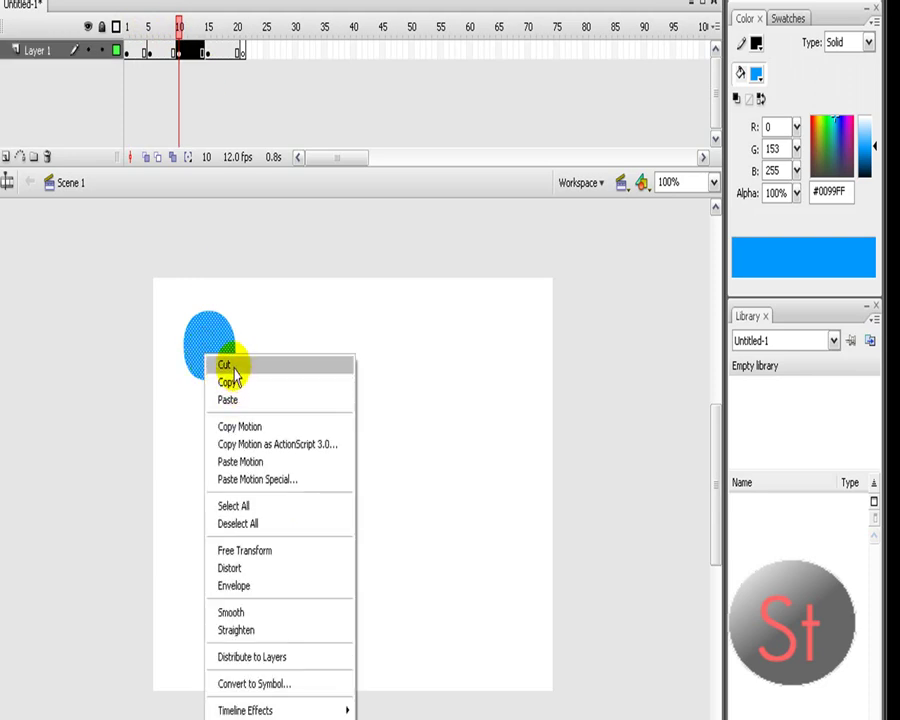
pyautogui.click(218, 364)
pyautogui.moveTo(366, 634)
pyautogui.mouseDown()
pyautogui.moveTo(410, 638)
pyautogui.moveTo(390, 675)
pyautogui.moveTo(376, 673)
pyautogui.moveTo(366, 633)
pyautogui.mouseUp()
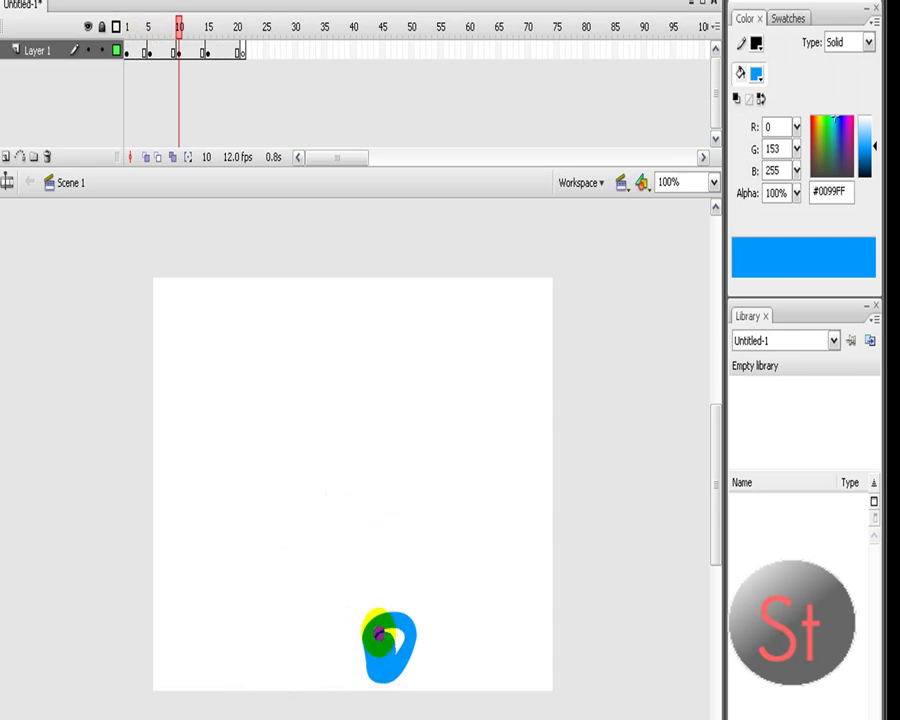
pyautogui.moveTo(386, 632)
pyautogui.mouseDown()
pyautogui.moveTo(373, 667)
pyautogui.moveTo(372, 647)
pyautogui.moveTo(367, 662)
pyautogui.moveTo(427, 531)
pyautogui.moveTo(334, 329)
pyautogui.moveTo(368, 651)
pyautogui.mouseUp()
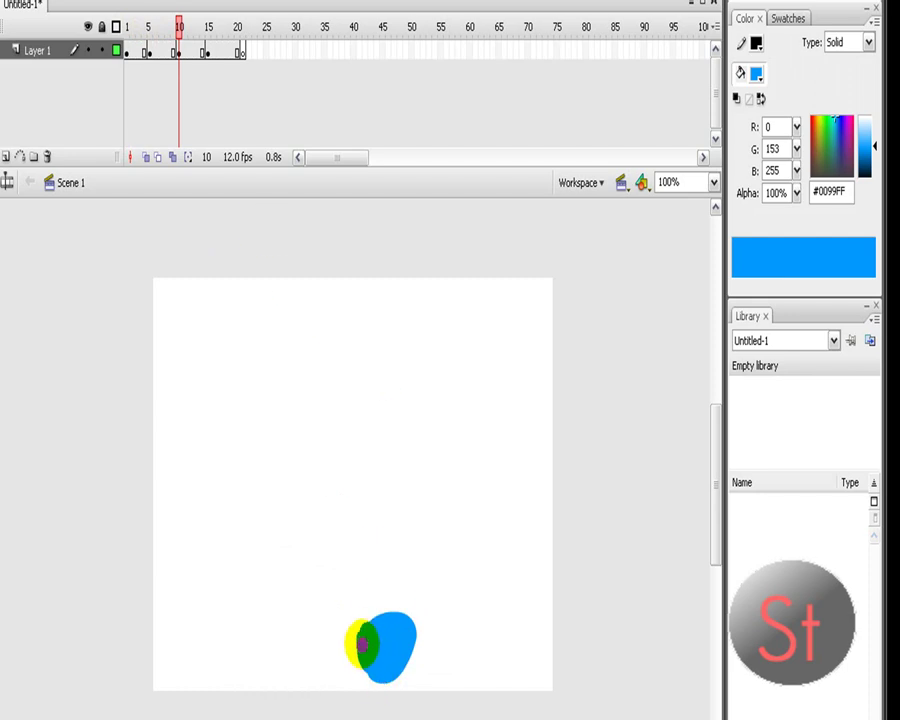
pyautogui.click(177, 30)
pyautogui.moveTo(177, 30); pyautogui.dragTo(208, 30)
# Step: Cut frame 15's blob and brush a new blue blob at the stage's lower right
pyautogui.rightClick(202, 350)
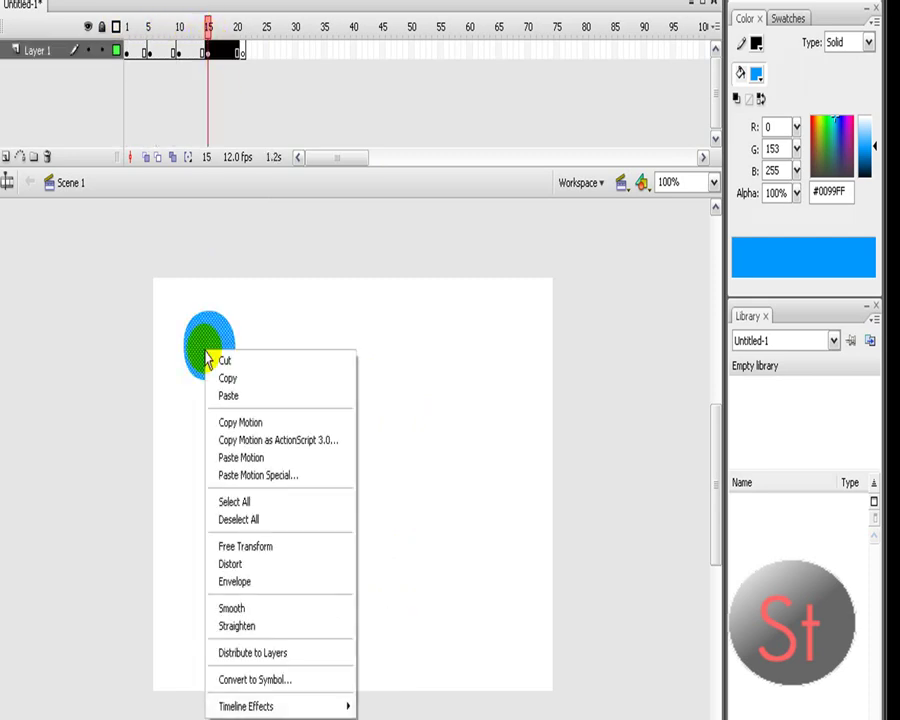
pyautogui.click(222, 360)
pyautogui.moveTo(469, 565)
pyautogui.mouseDown()
pyautogui.moveTo(487, 534)
pyautogui.moveTo(492, 561)
pyautogui.moveTo(478, 586)
pyautogui.moveTo(459, 566)
pyautogui.moveTo(471, 540)
pyautogui.moveTo(490, 534)
pyautogui.moveTo(488, 563)
pyautogui.moveTo(474, 563)
pyautogui.moveTo(469, 576)
pyautogui.moveTo(483, 548)
pyautogui.moveTo(472, 555)
pyautogui.moveTo(466, 532)
pyautogui.moveTo(476, 533)
pyautogui.moveTo(462, 543)
pyautogui.moveTo(472, 531)
pyautogui.moveTo(491, 536)
pyautogui.moveTo(472, 570)
pyautogui.mouseUp()
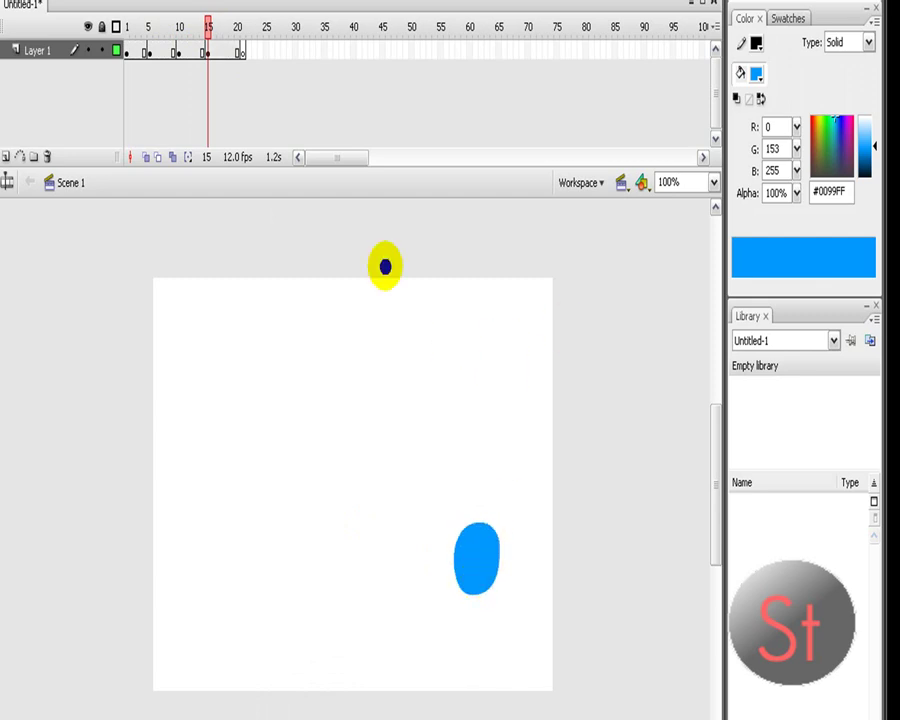
pyautogui.moveTo(207, 28); pyautogui.dragTo(128, 48)
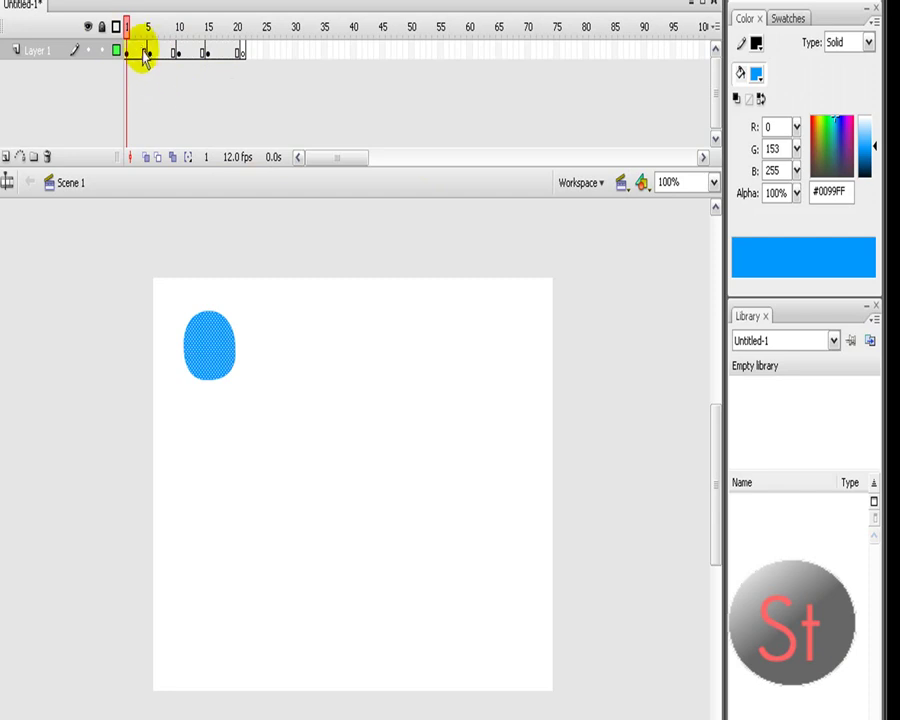
# Step: Create motion tweens starting at frames 1, 5, 10 and 15, then scrub to check the animation
pyautogui.rightClick(139, 50)
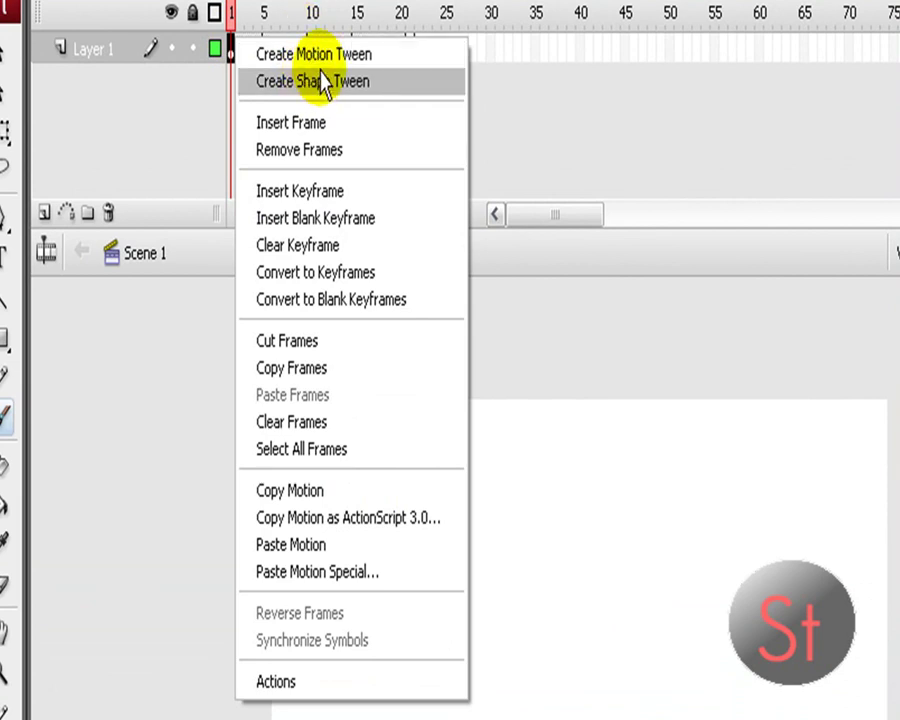
pyautogui.click(319, 60)
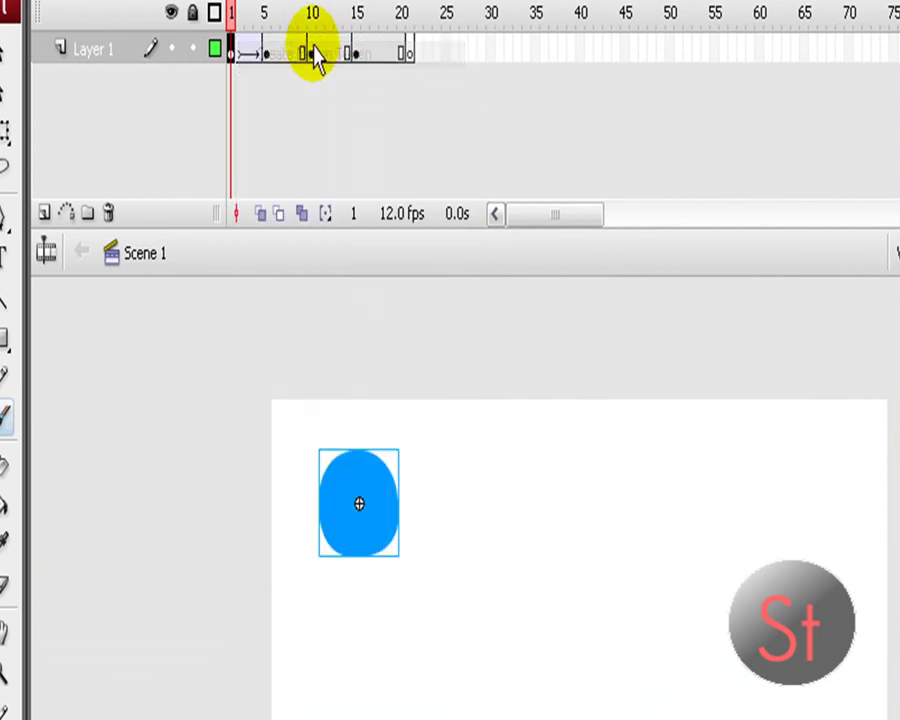
pyautogui.rightClick(268, 50)
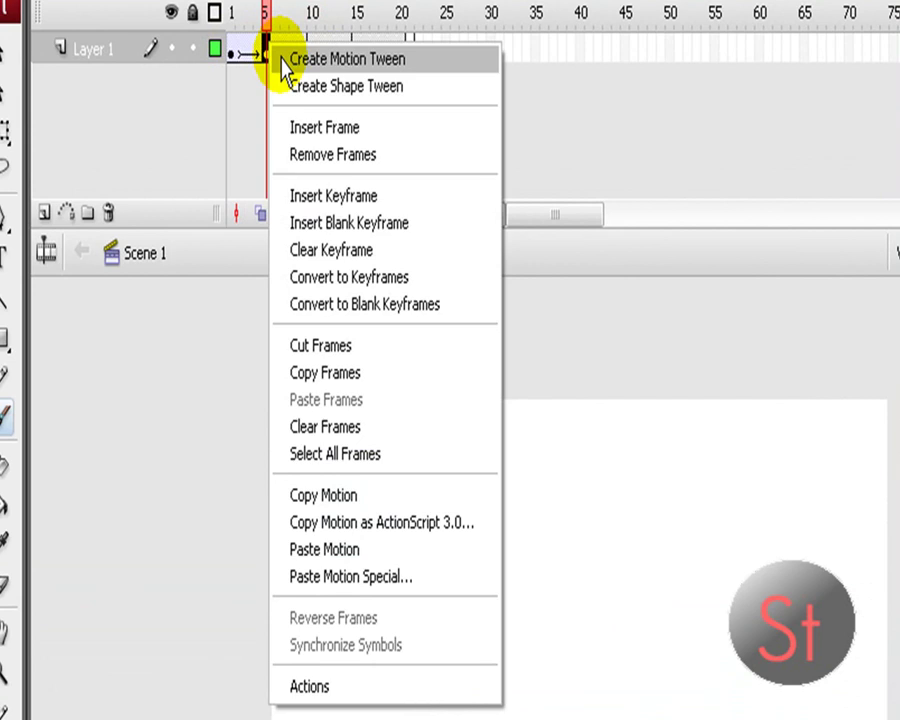
pyautogui.click(287, 59)
pyautogui.click(327, 65)
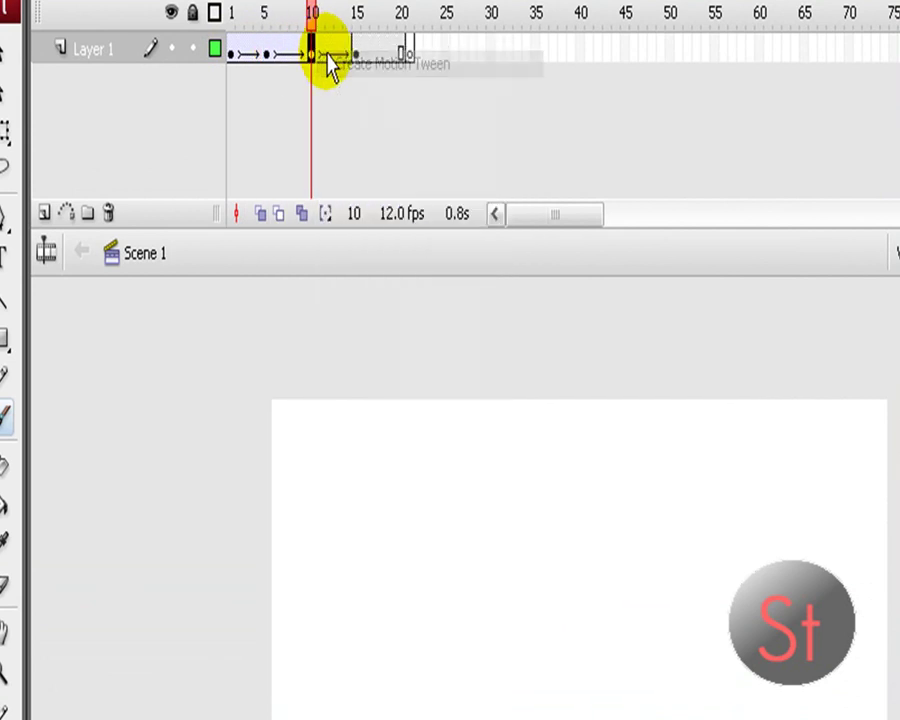
pyautogui.rightClick(356, 58)
pyautogui.click(376, 70)
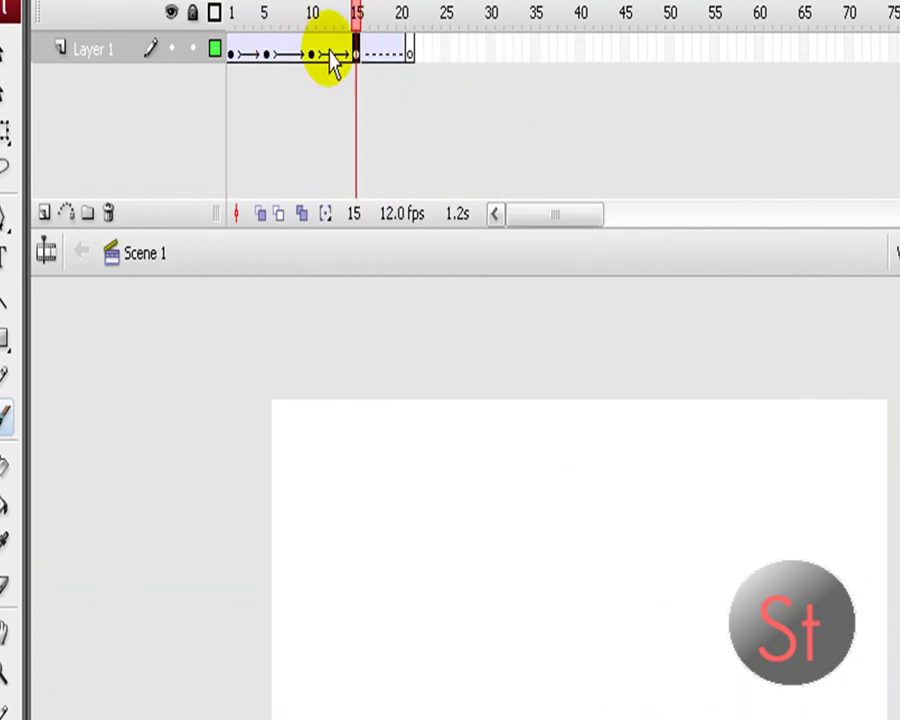
pyautogui.moveTo(356, 12); pyautogui.dragTo(238, 12)
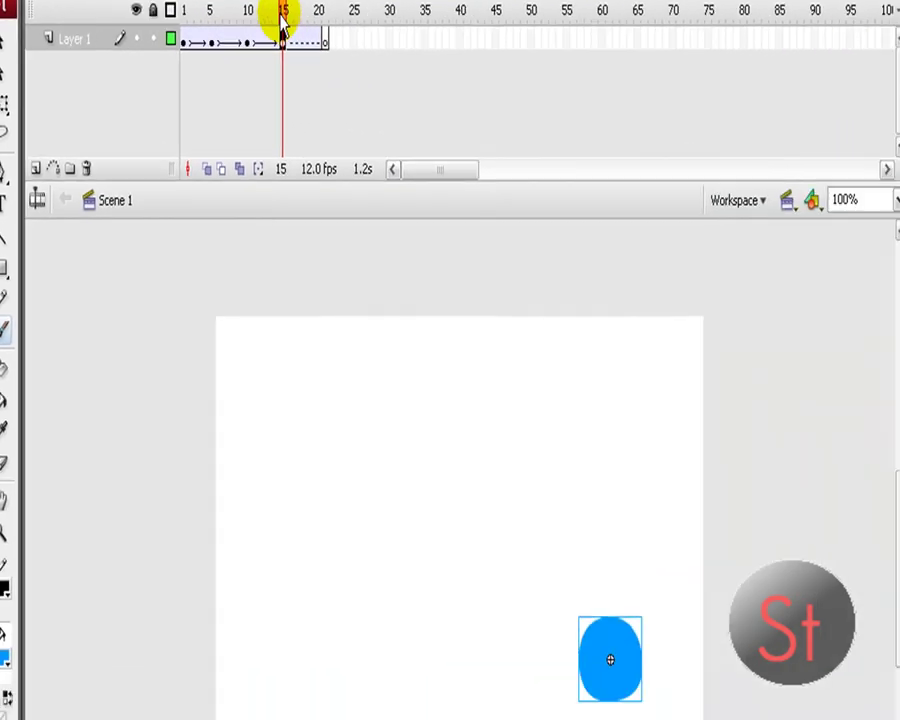
pyautogui.moveTo(125, 8)
pyautogui.mouseDown()
pyautogui.moveTo(233, 16)
pyautogui.moveTo(136, 6)
pyautogui.mouseUp()
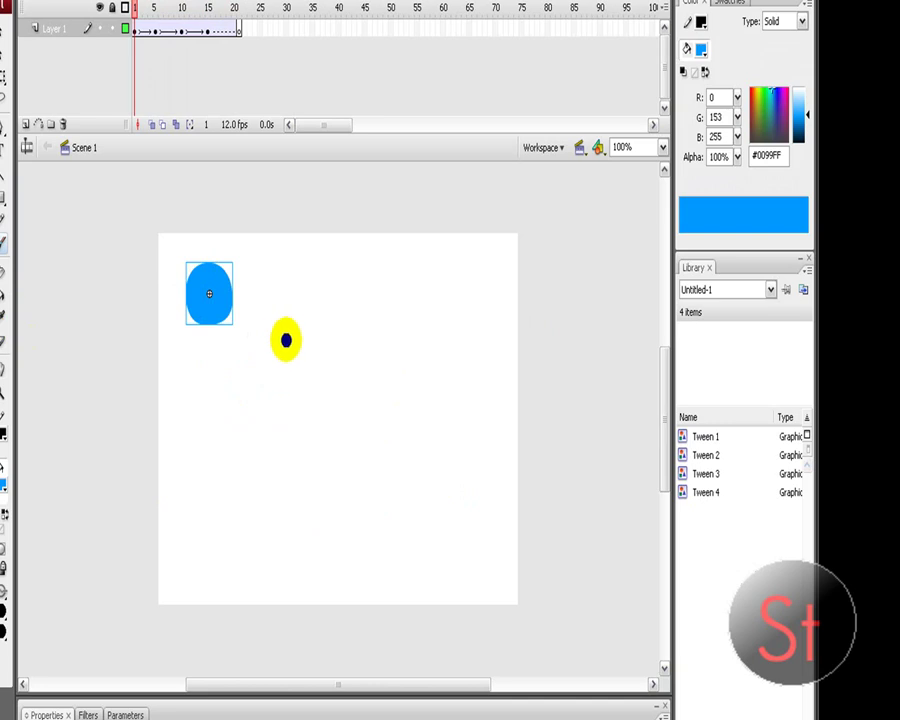
# Step: Type 'supertekster' into a text box along the top of the stage
pyautogui.click(3, 150)
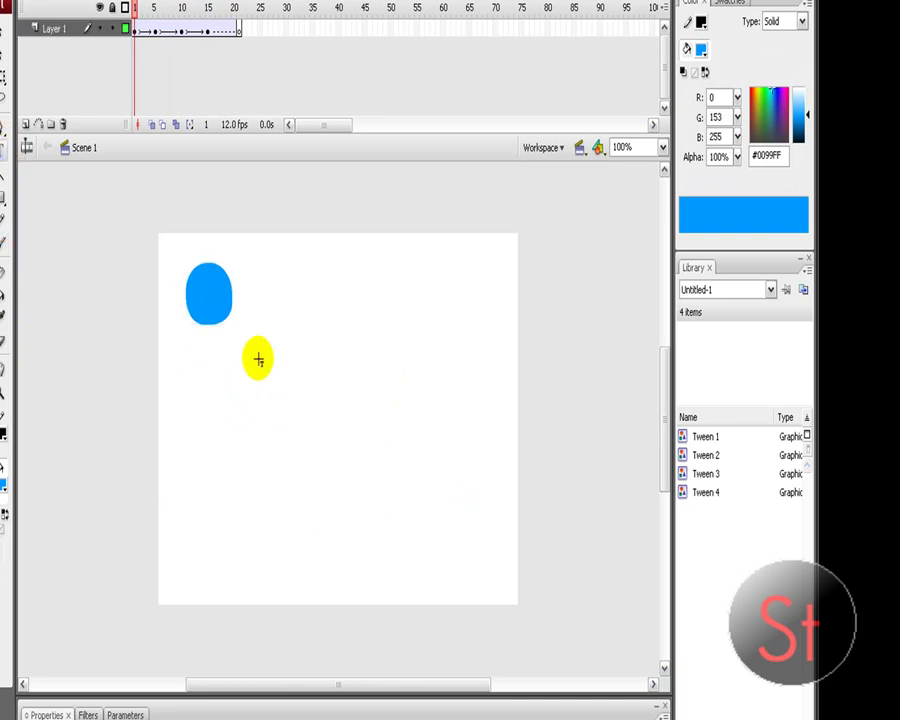
pyautogui.moveTo(302, 236); pyautogui.dragTo(486, 358)
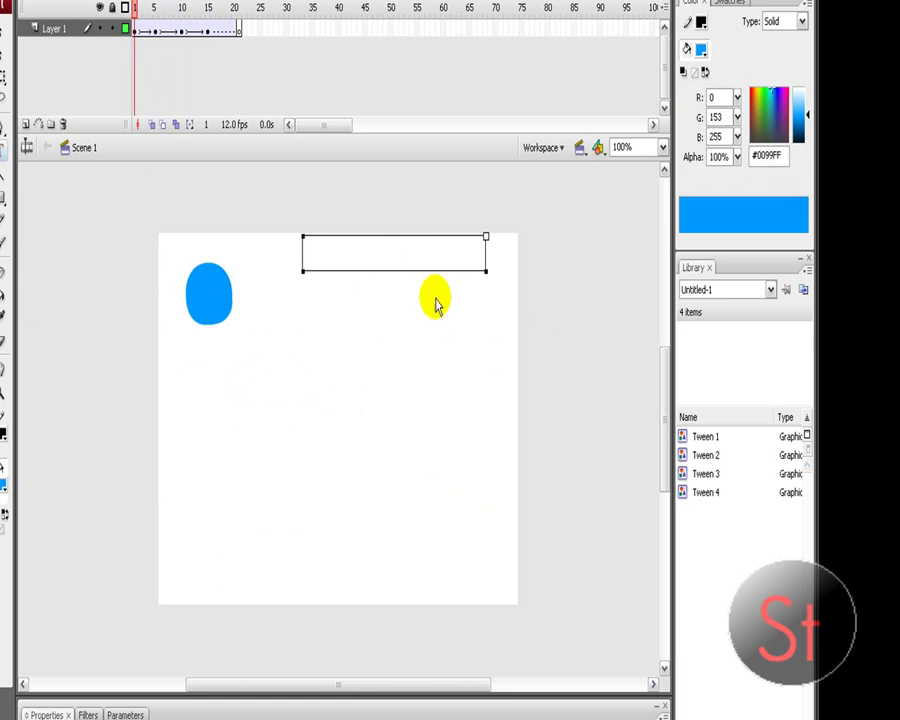
pyautogui.write('supertekster')
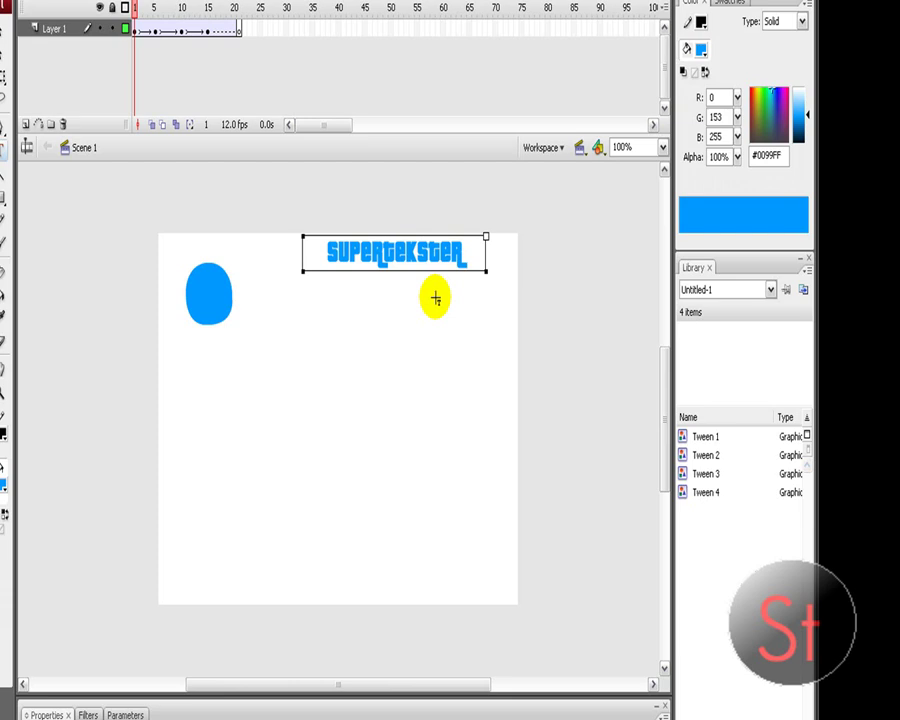
pyautogui.moveTo(138, 12)
pyautogui.mouseDown()
pyautogui.moveTo(237, 12)
pyautogui.moveTo(124, 6)
pyautogui.moveTo(229, 24)
pyautogui.moveTo(125, 8)
pyautogui.moveTo(177, 34)
pyautogui.moveTo(137, 8)
pyautogui.mouseUp()
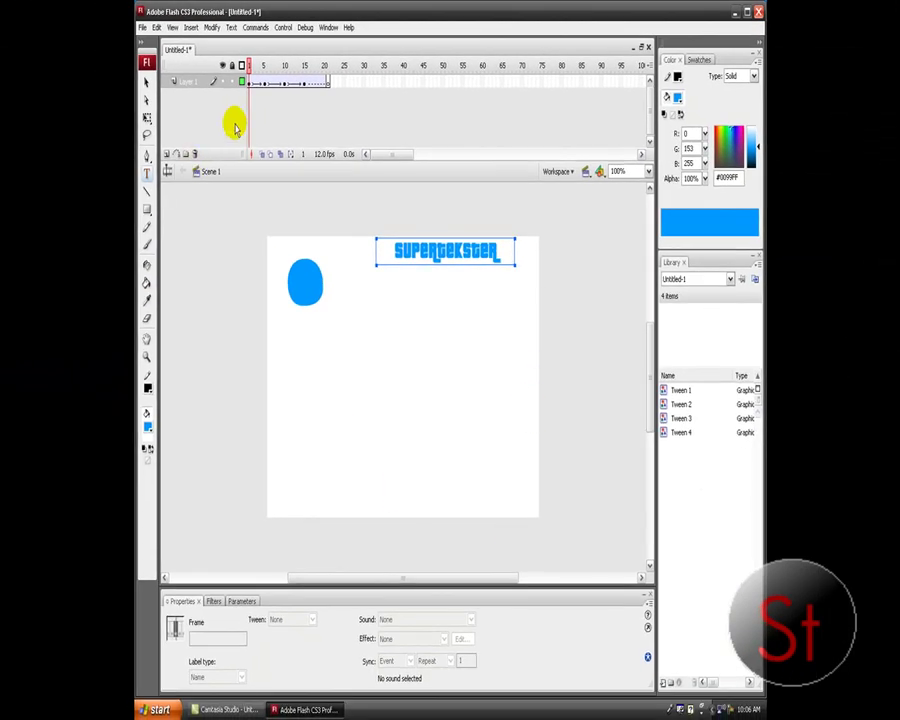
# Step: Cut the SUPERTEKSTER text from the stage and scrub through the animation
pyautogui.moveTo(250, 68)
pyautogui.mouseDown()
pyautogui.moveTo(301, 66)
pyautogui.moveTo(250, 68)
pyautogui.mouseUp()
pyautogui.click(424, 258)
pyautogui.rightClick(432, 256)
pyautogui.click(444, 267)
pyautogui.moveTo(251, 70); pyautogui.dragTo(229, 72)
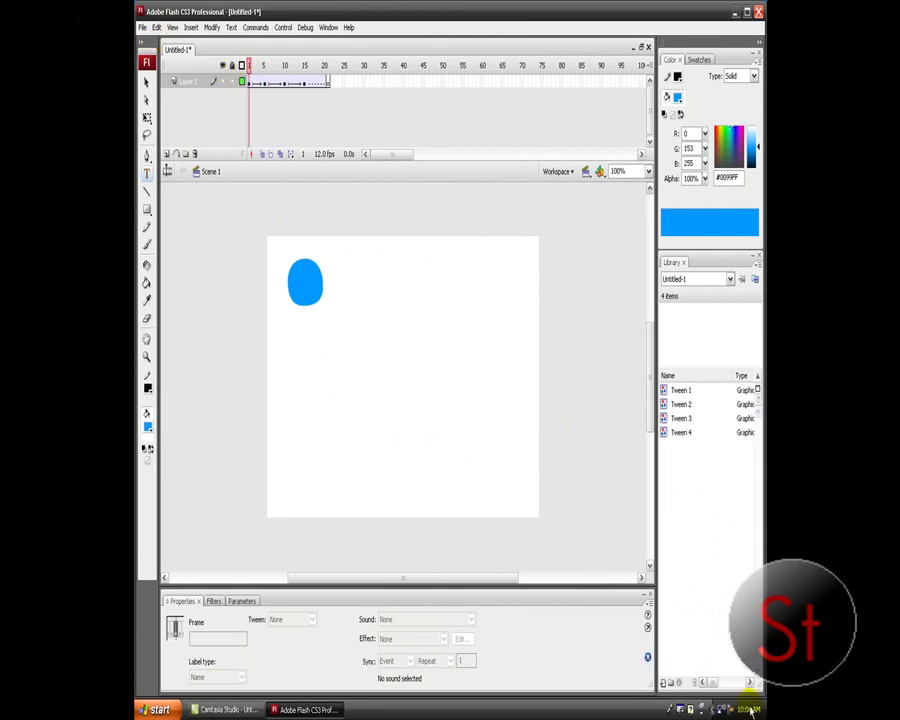
pyautogui.click(142, 28)
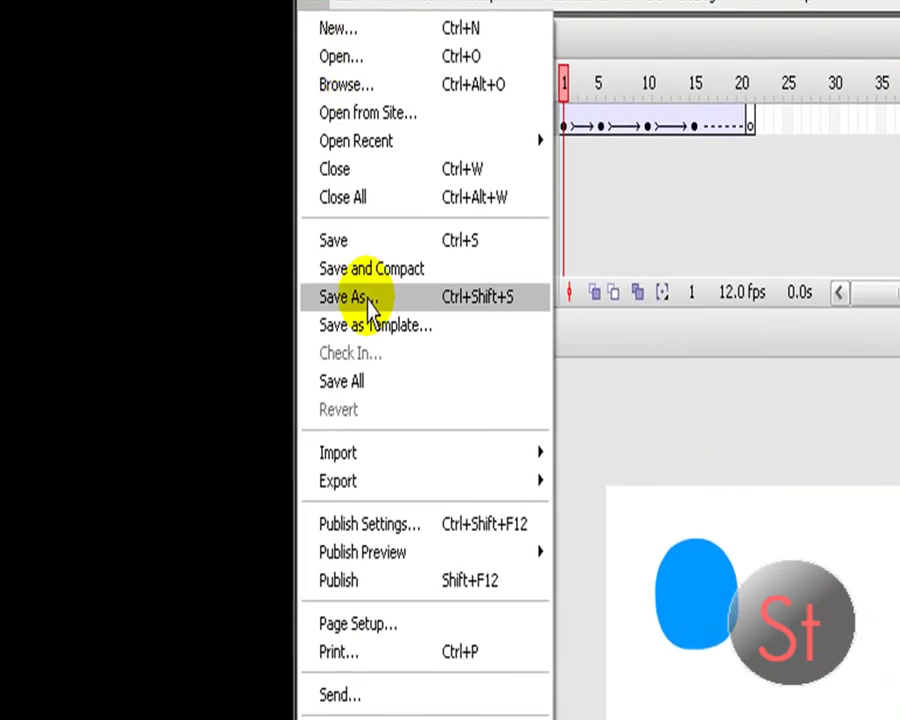
# Step: Export the movie as Untitled-1.avi (Windows AVI, Cinepak) into the Camtasia Studio folder
pyautogui.moveTo(395, 484)
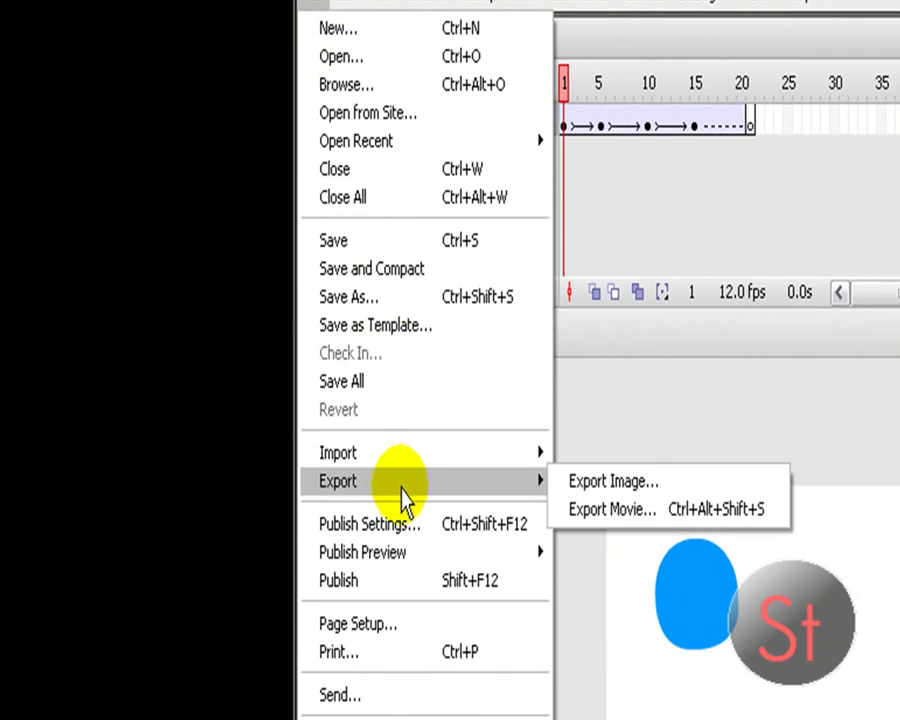
pyautogui.click(586, 512)
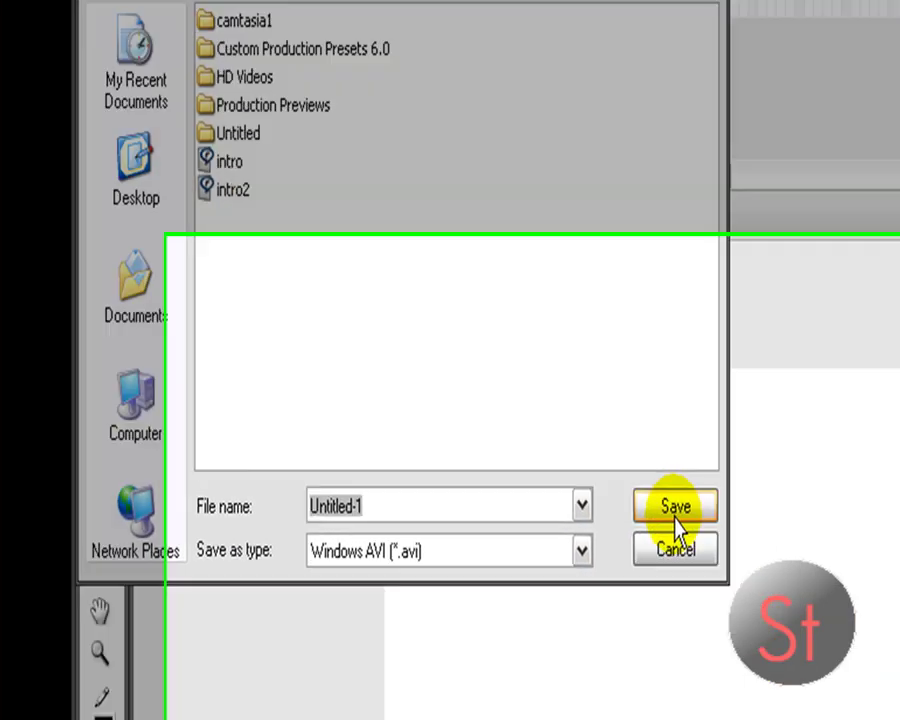
pyautogui.click(882, 622)
pyautogui.click(792, 302)
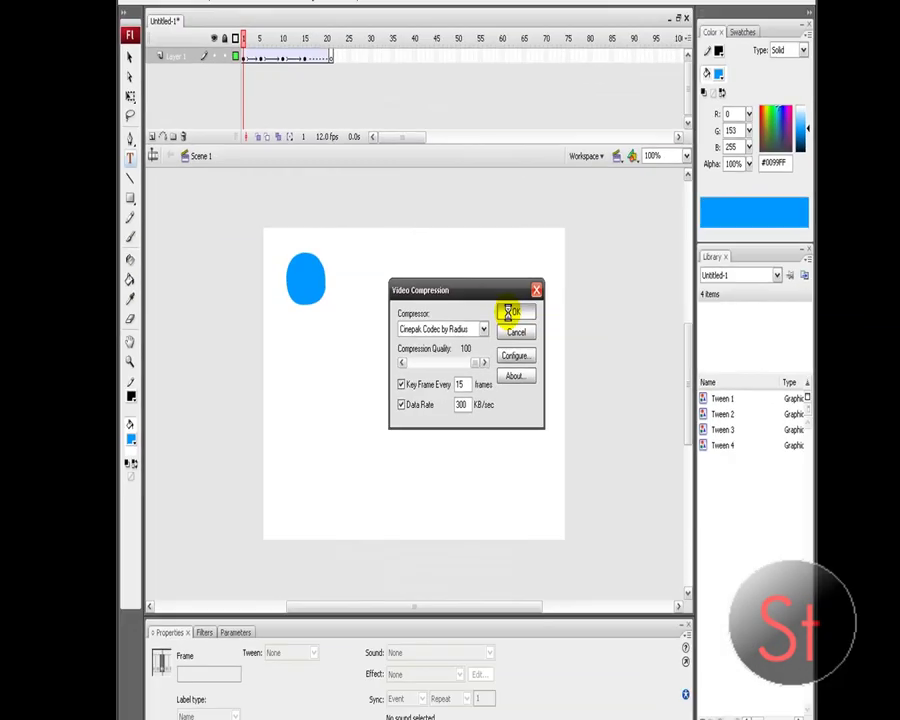
pyautogui.click(510, 313)
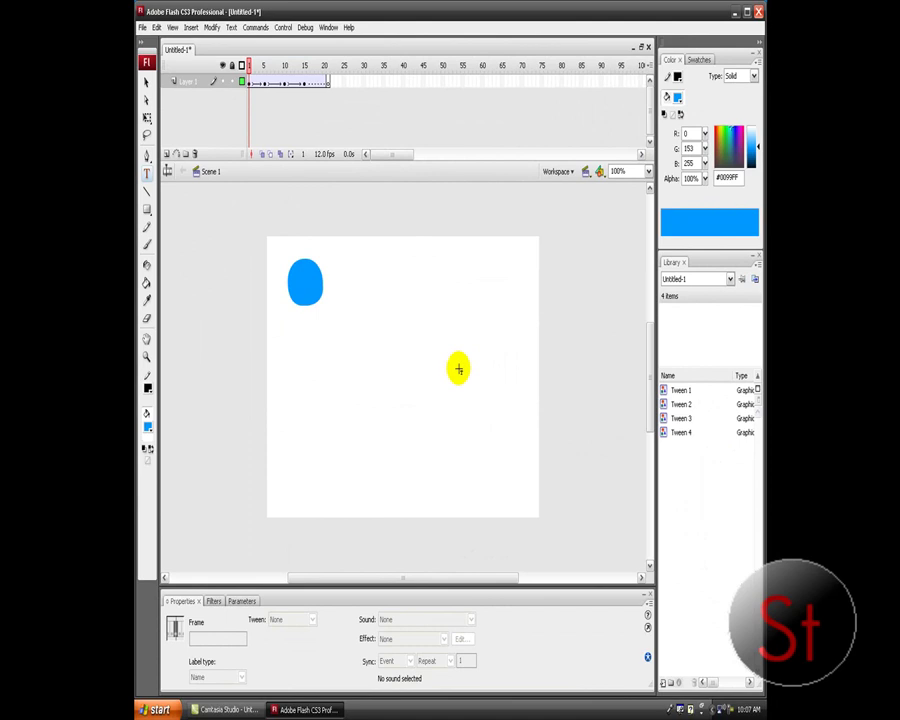
# Step: Switch from Flash to the Camtasia Studio window from the taskbar
pyautogui.click(225, 709)
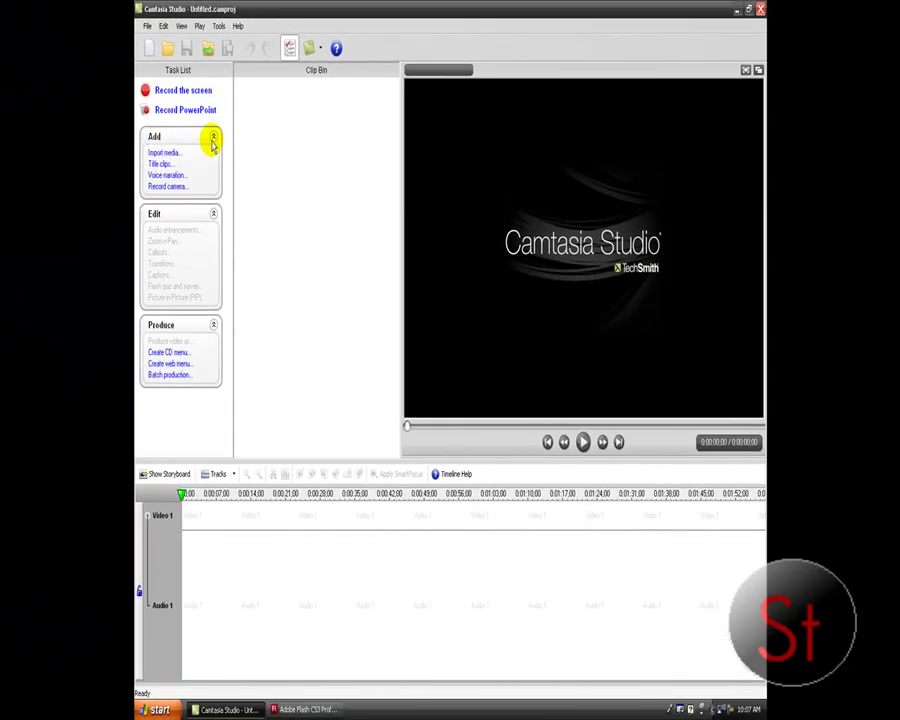
# Step: Import Untitled-1.avi and place it at the start of the Video 1 track
pyautogui.click(165, 157)
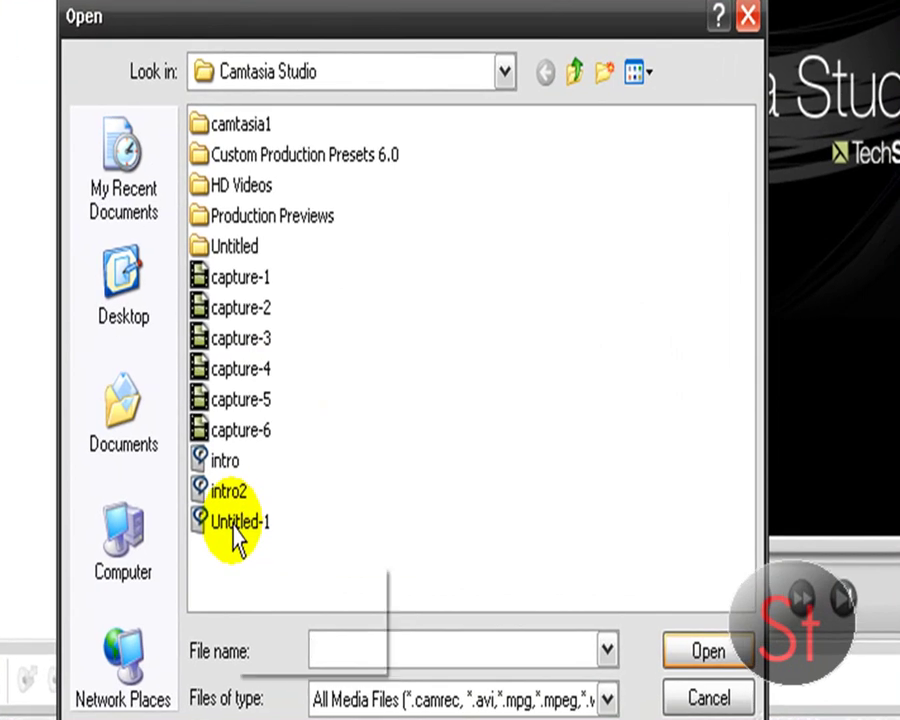
pyautogui.doubleClick(335, 441)
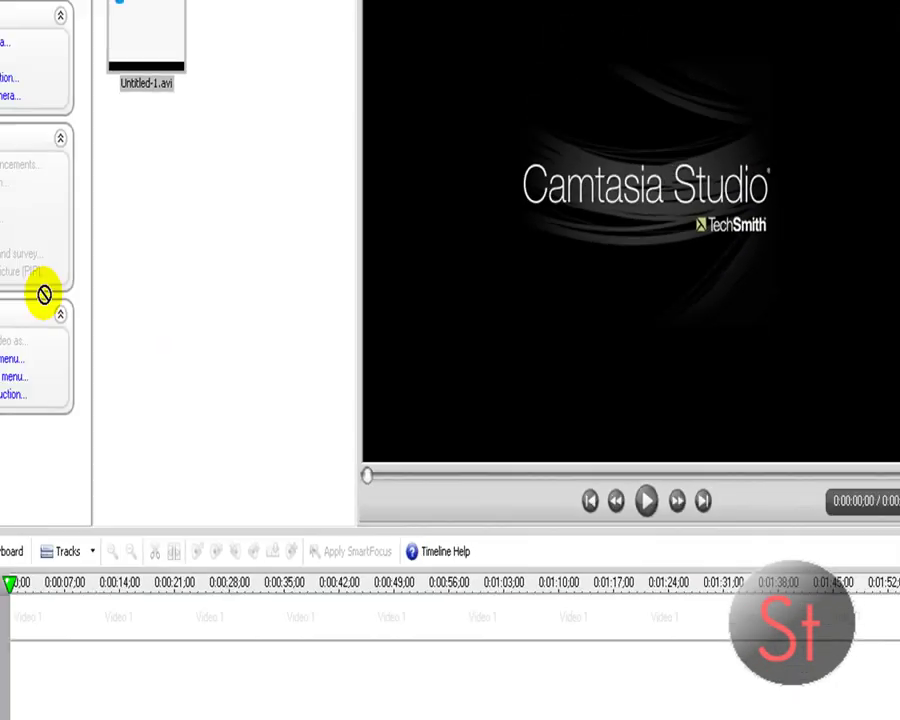
pyautogui.moveTo(44, 294); pyautogui.dragTo(44, 642)
pyautogui.moveTo(193, 520); pyautogui.dragTo(189, 516)
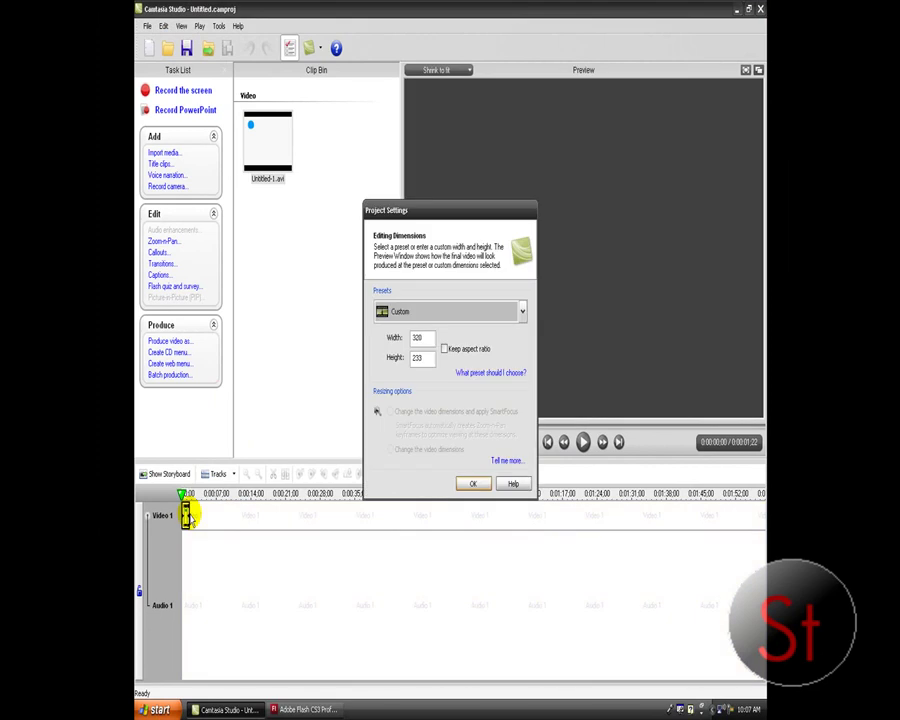
# Step: Accept the 320 x 233 project size and scrub through the clip preview
pyautogui.click(474, 484)
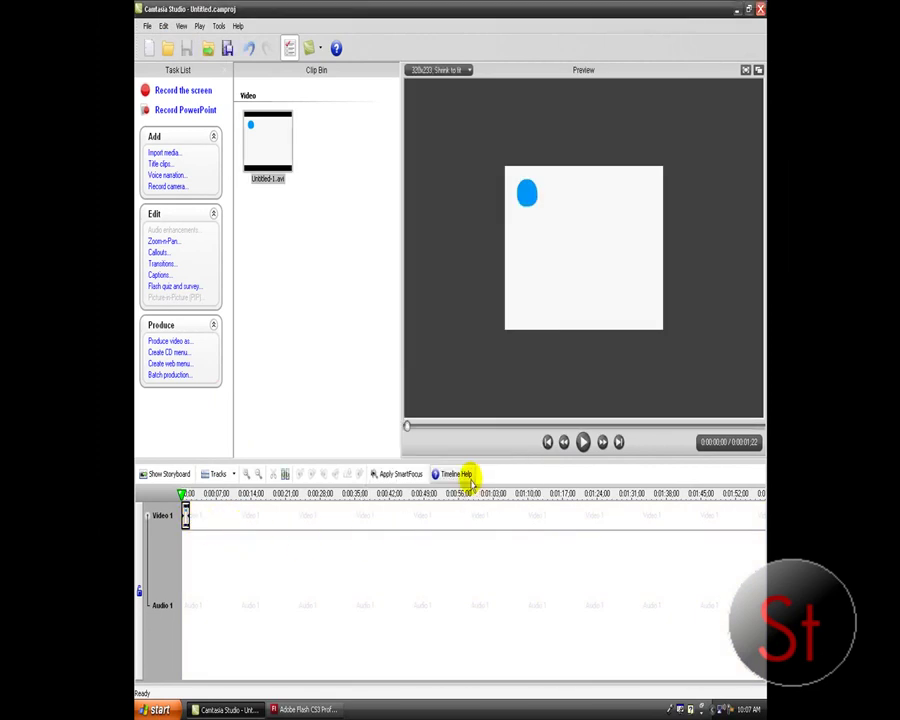
pyautogui.moveTo(410, 428); pyautogui.dragTo(577, 424)
pyautogui.moveTo(665, 420); pyautogui.dragTo(410, 424)
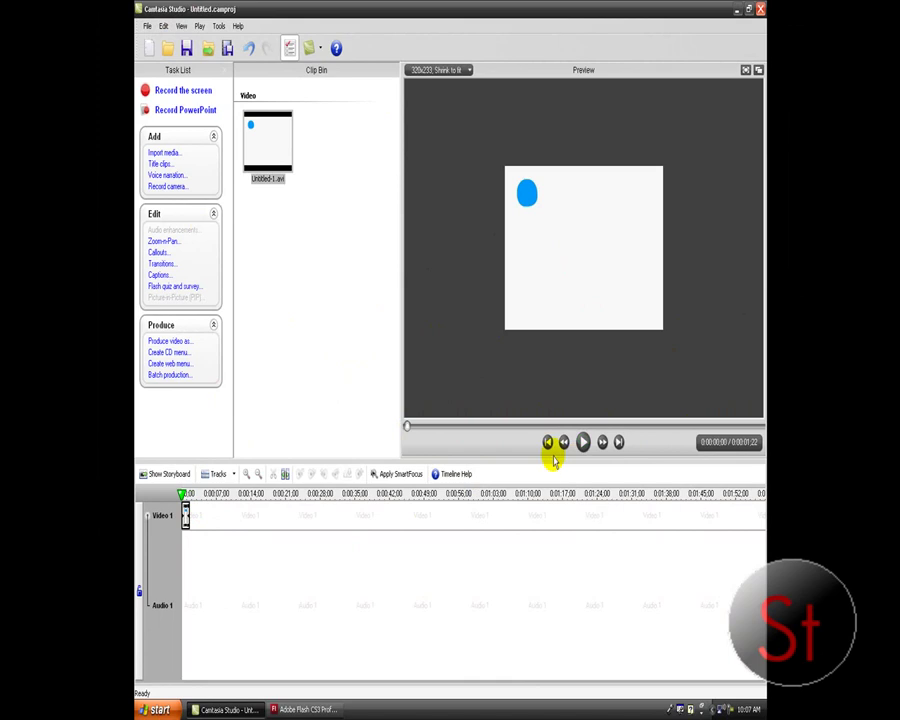
# Step: Play the blob clip preview twice, then return to Adobe Flash
pyautogui.click(583, 441)
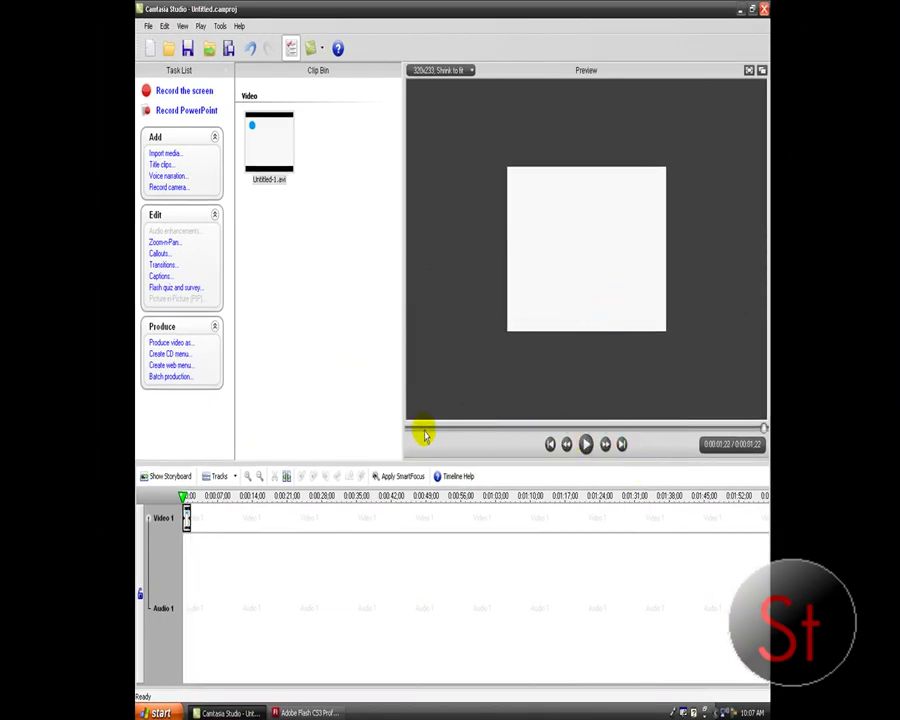
pyautogui.click(551, 446)
pyautogui.click(585, 444)
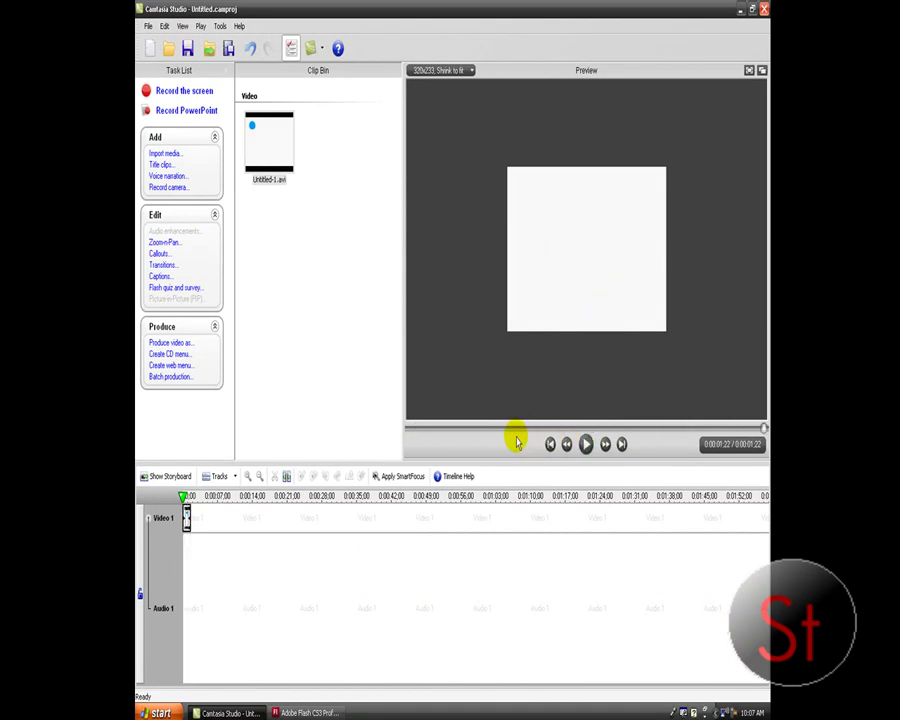
pyautogui.click(315, 710)
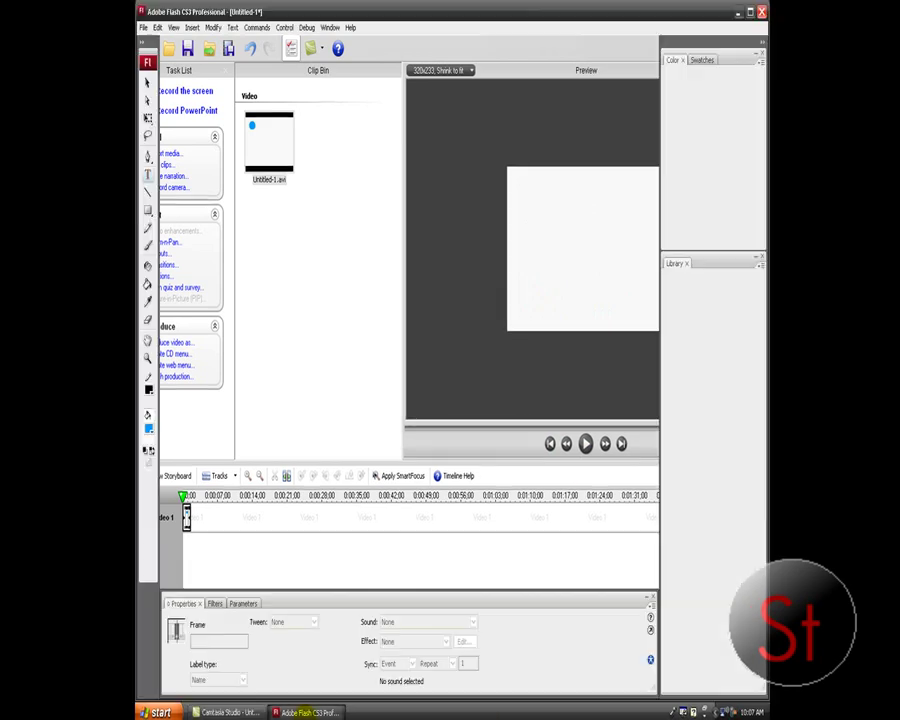